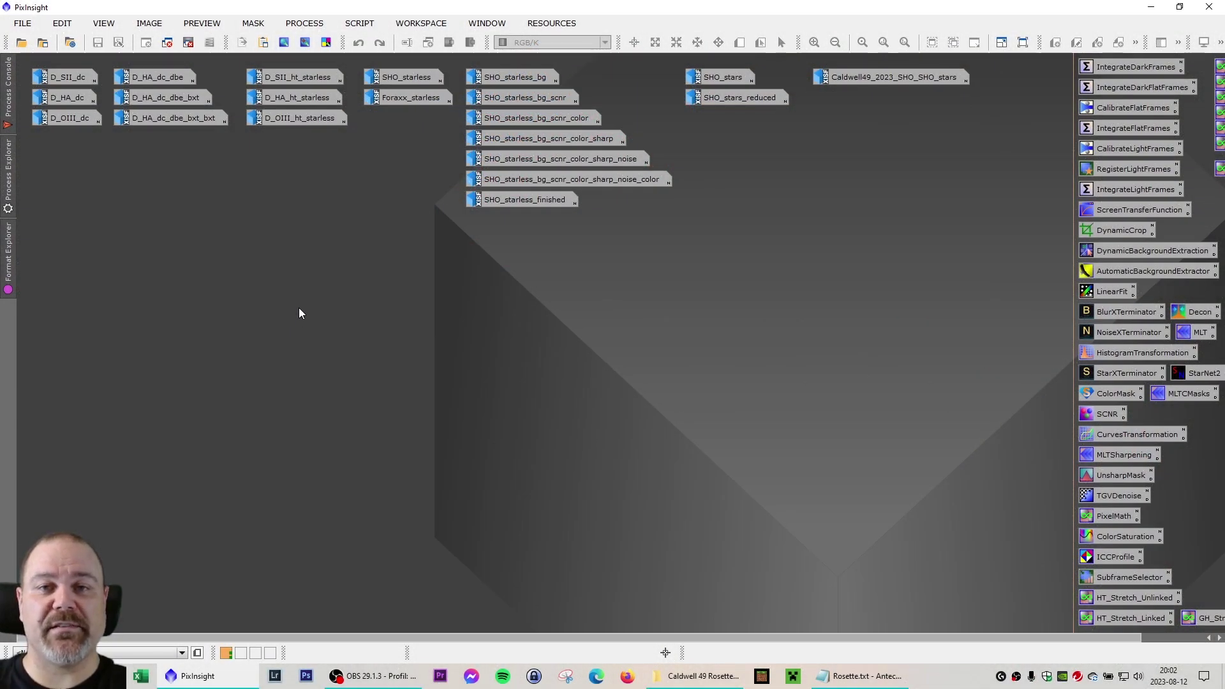
Step: Open SHO_with_HA_stars.xisf from the Processing/Final folder of the archived Caldwell 49 Rosette Nebula 2022 SHO project
double_click(300, 305)
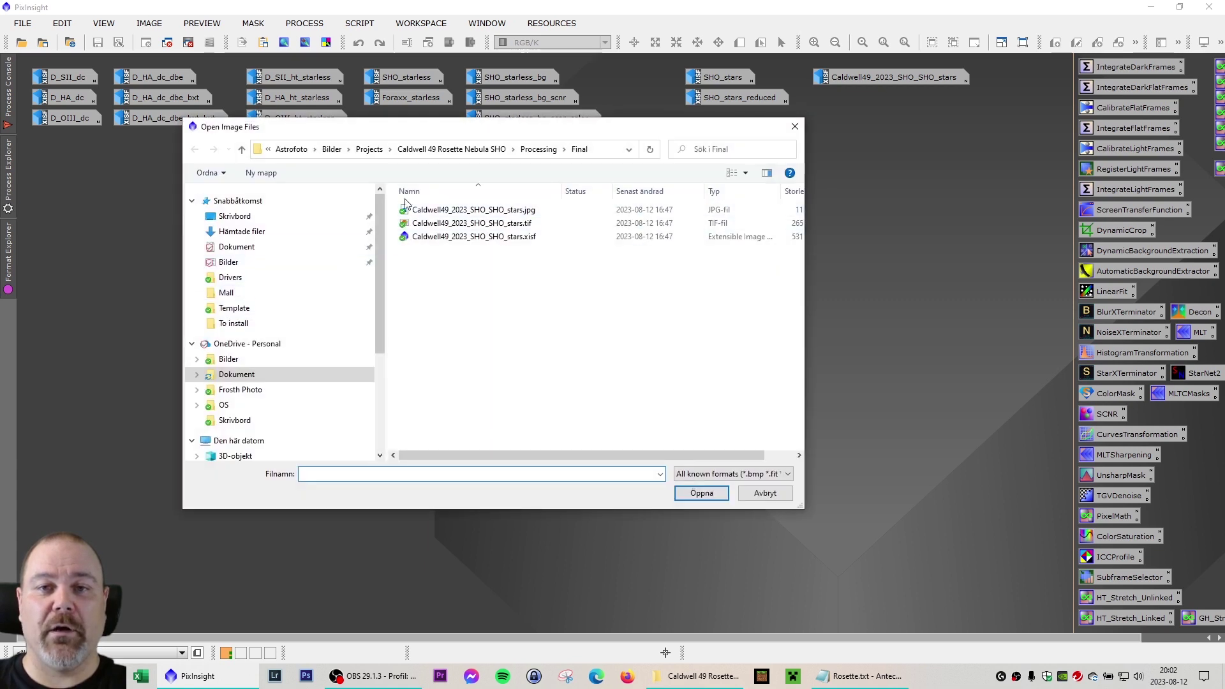
left_click(368, 149)
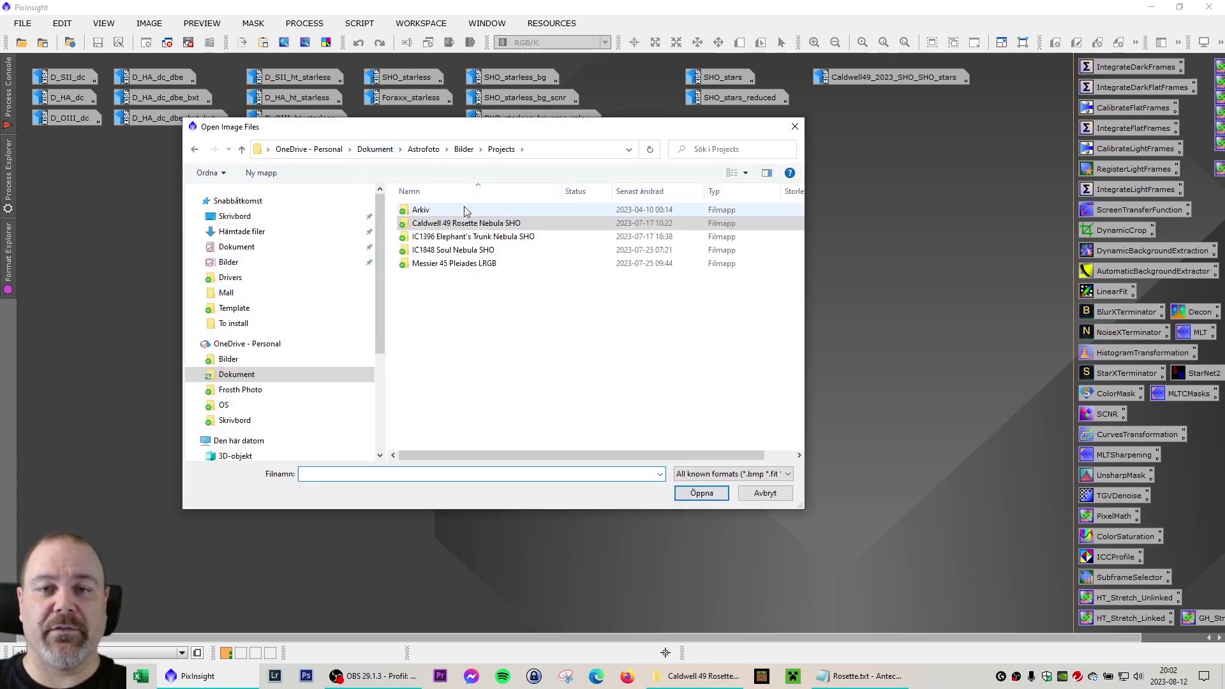
left_click(446, 212)
double_click(446, 215)
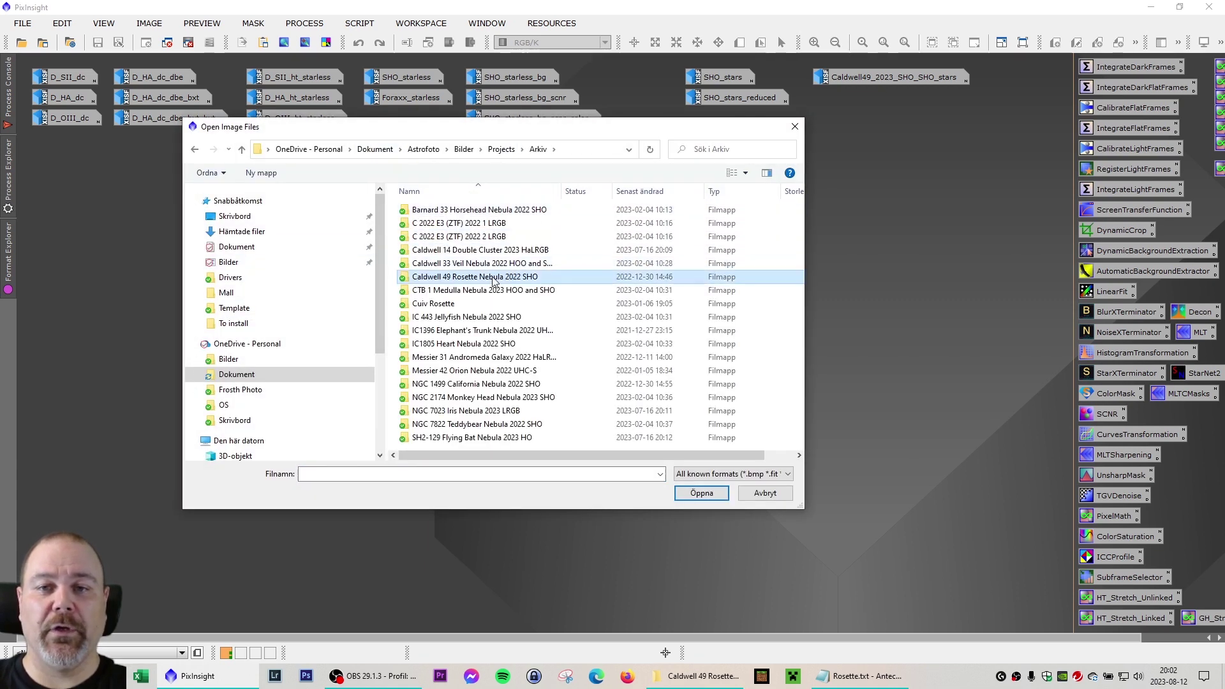
double_click(495, 278)
double_click(446, 210)
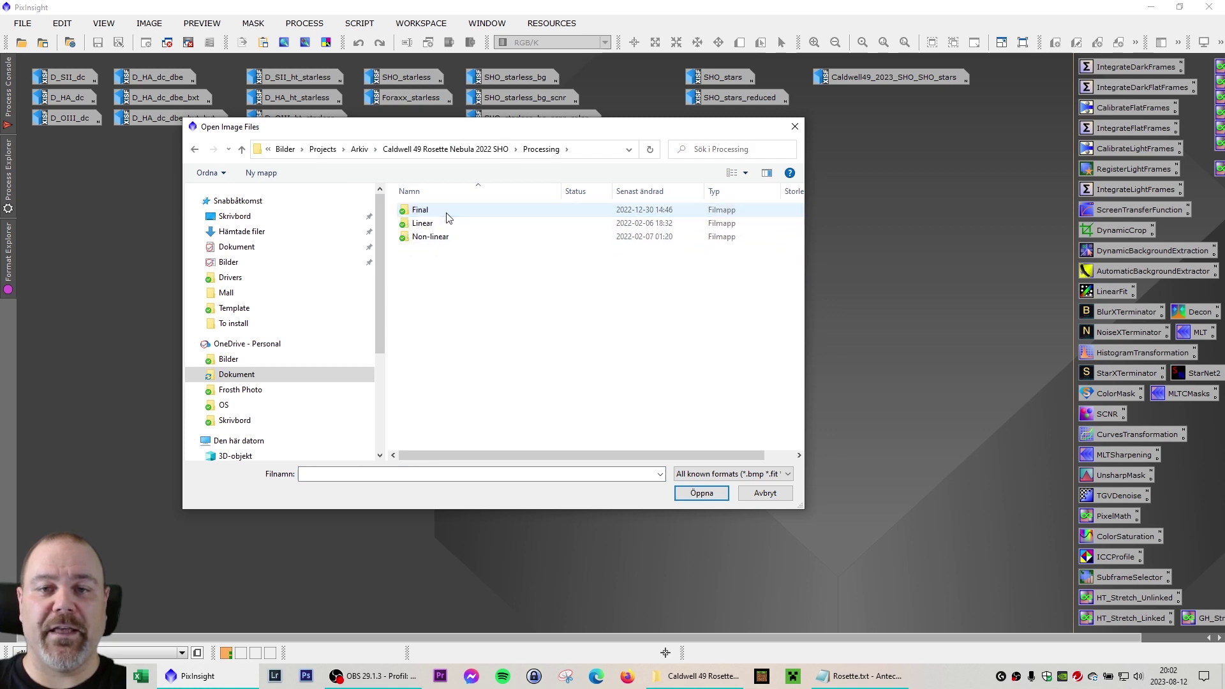
double_click(449, 212)
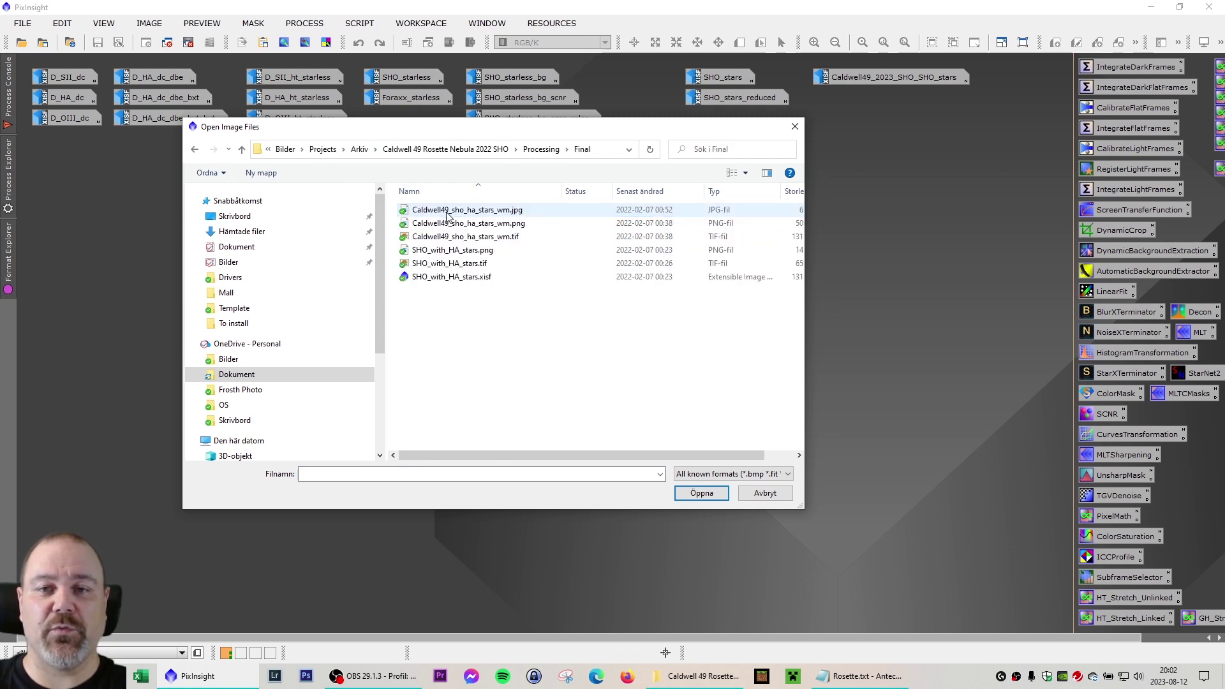
double_click(478, 277)
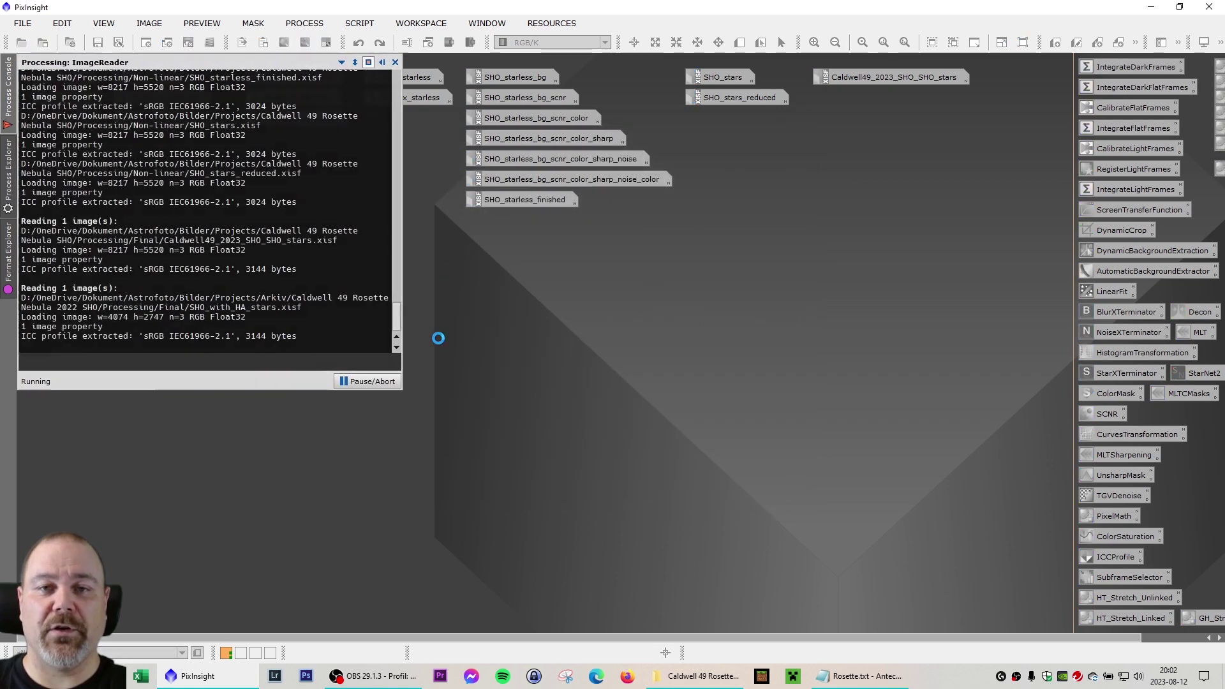
Step: Move the SHO_with_HA_stars image into clear view, then minimize it and place its icon beneath the Caldwell49_2023_SHO_SHO_stars icon
left_click_drag(663, 93, 321, 245)
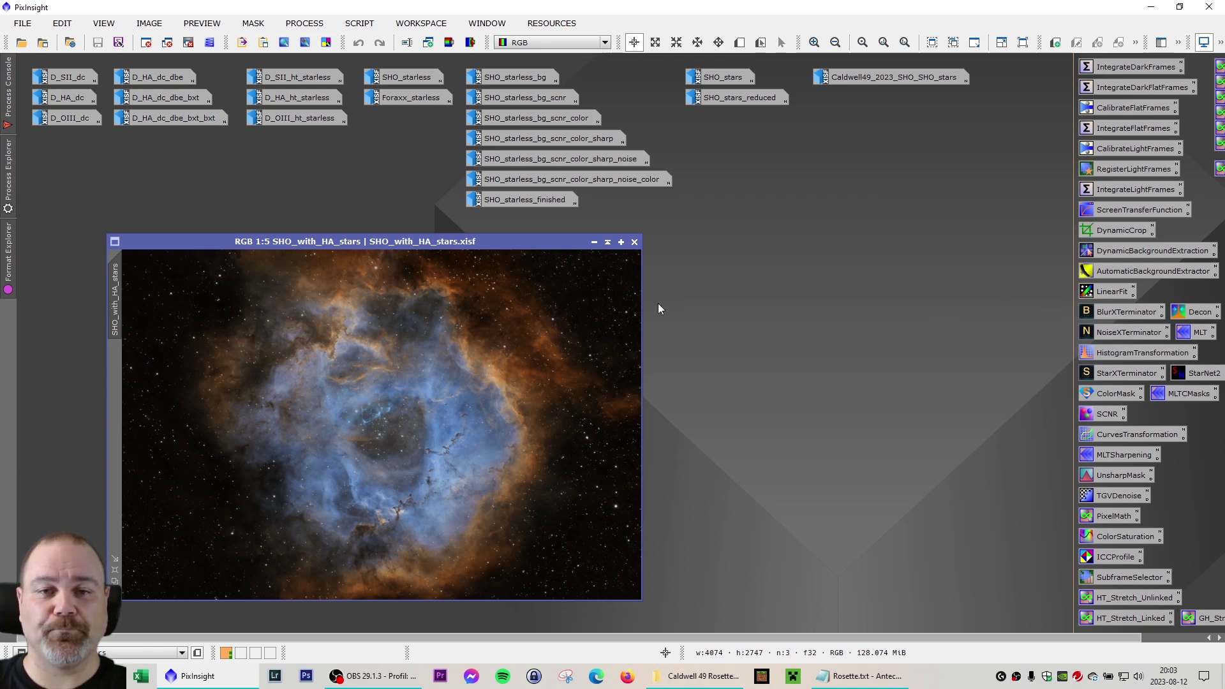
left_click_drag(287, 245, 215, 242)
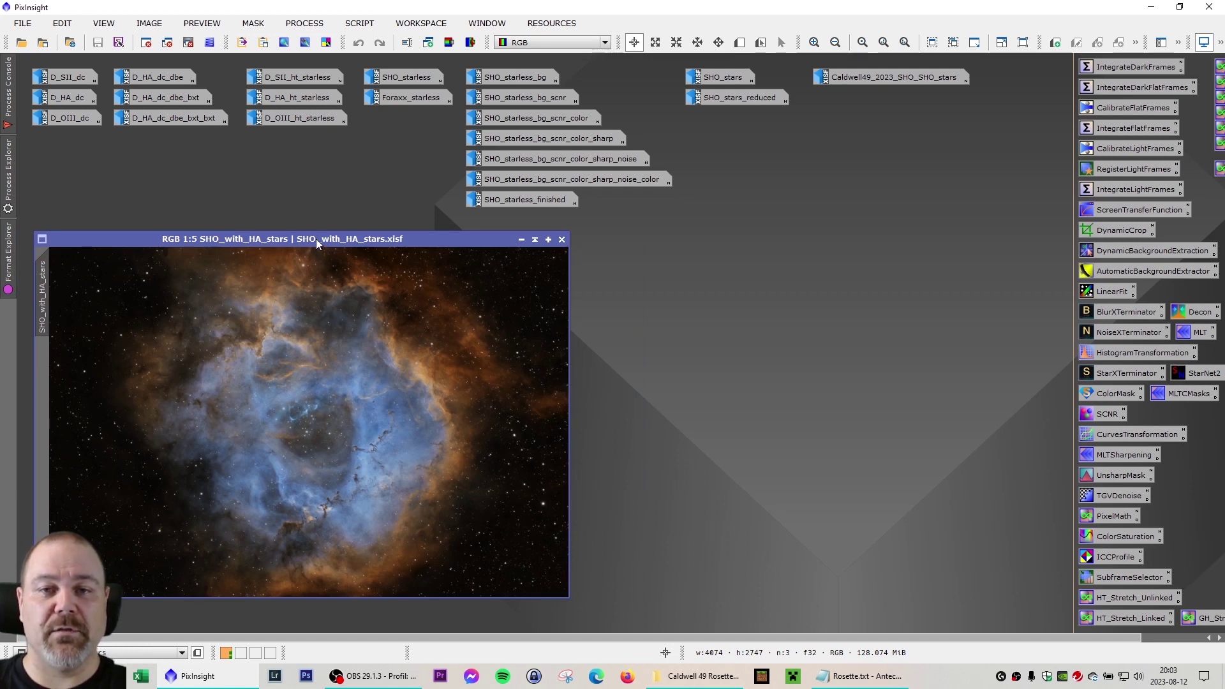
left_click(522, 239)
left_click_drag(351, 421, 1000, 105)
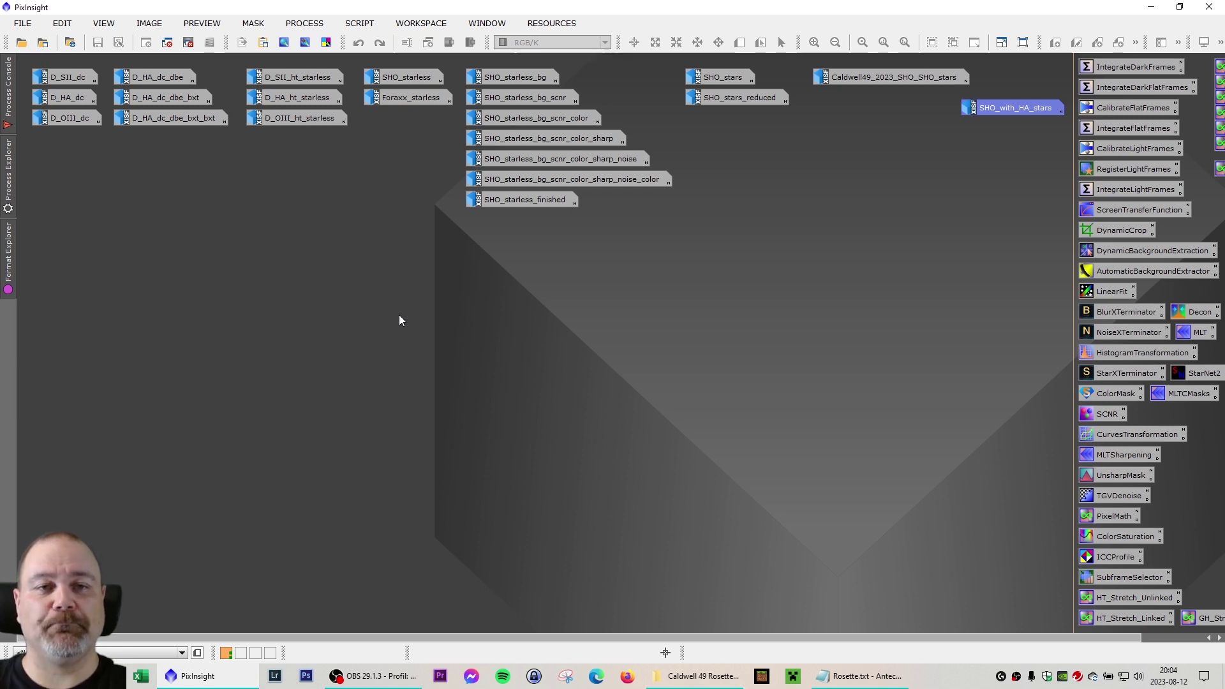
Step: Restore the D_SII_dc, D_HA_dc and D_OIII_dc images and spread their windows apart in the free workspace area
double_click(63, 79)
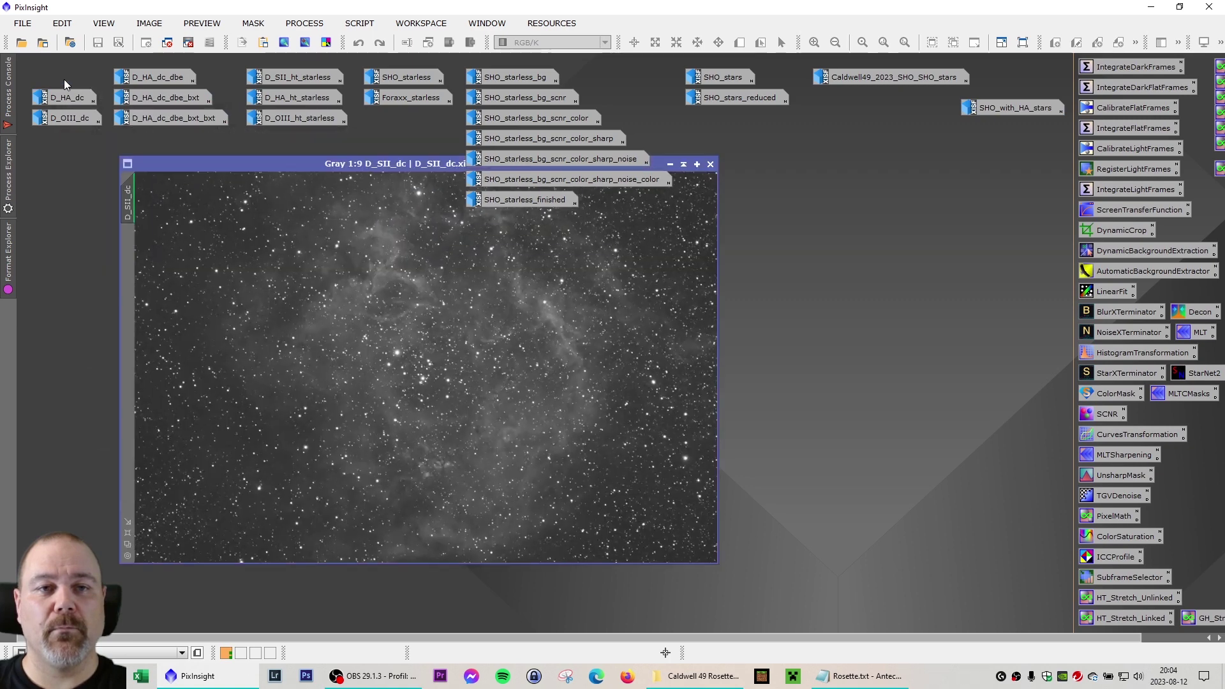
double_click(69, 101)
double_click(67, 118)
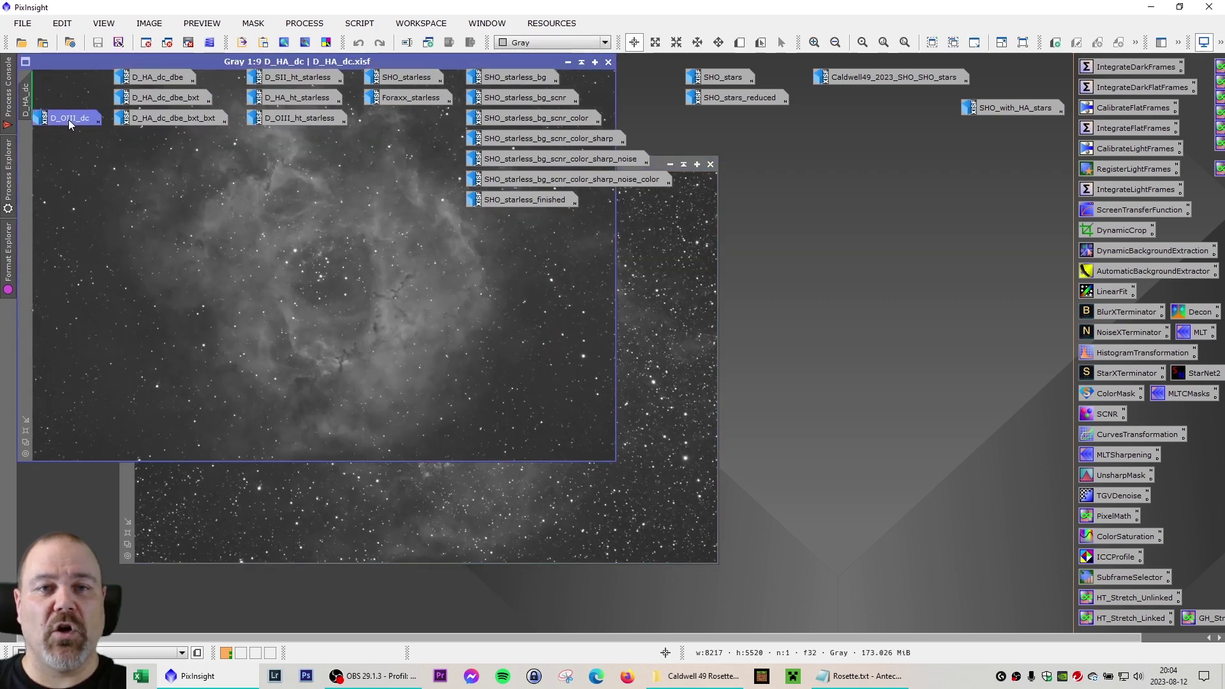
left_click_drag(210, 143, 207, 210)
left_click_drag(44, 60, 626, 135)
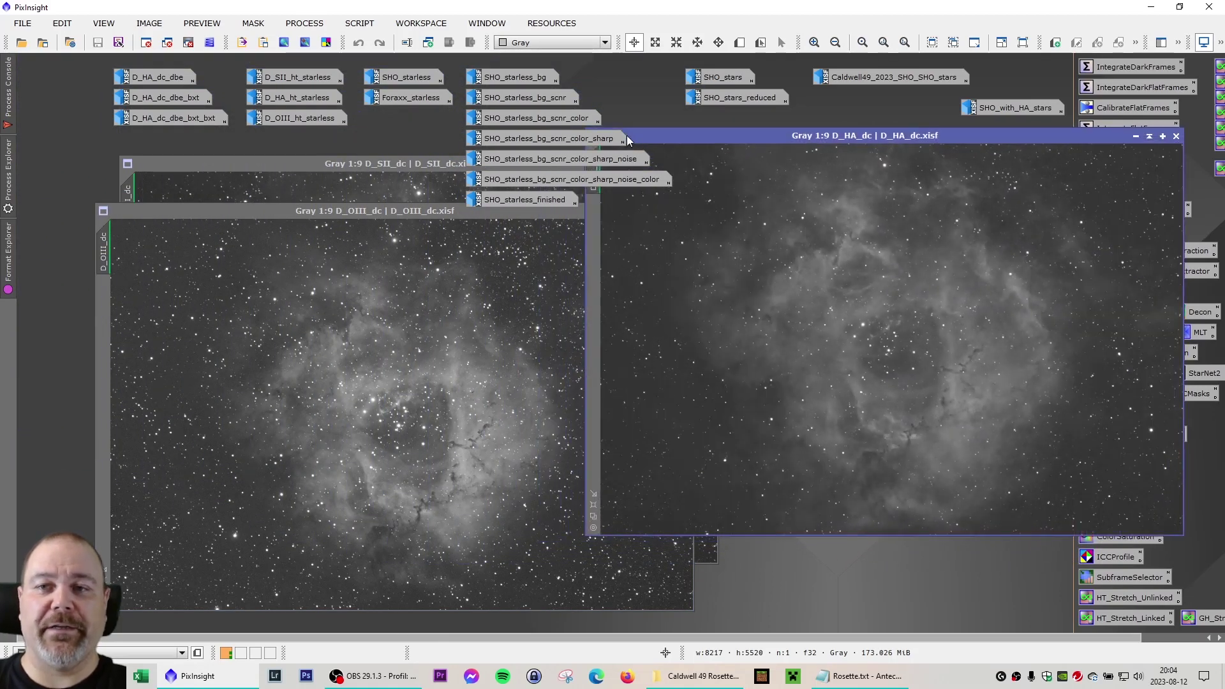
left_click_drag(703, 134, 459, 207)
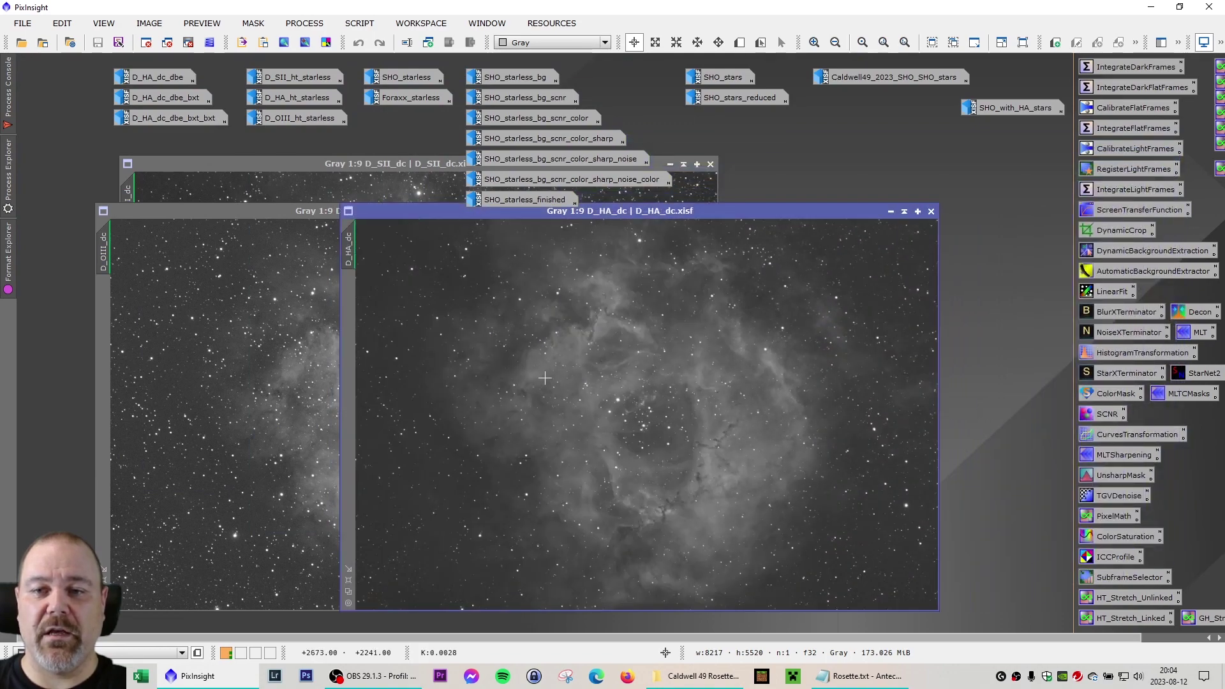
Step: Rearrange the D_OIII_dc and D_SII_dc windows so each can be examined in front of D_HA_dc
left_click_drag(282, 219, 464, 236)
left_click_drag(387, 166, 323, 222)
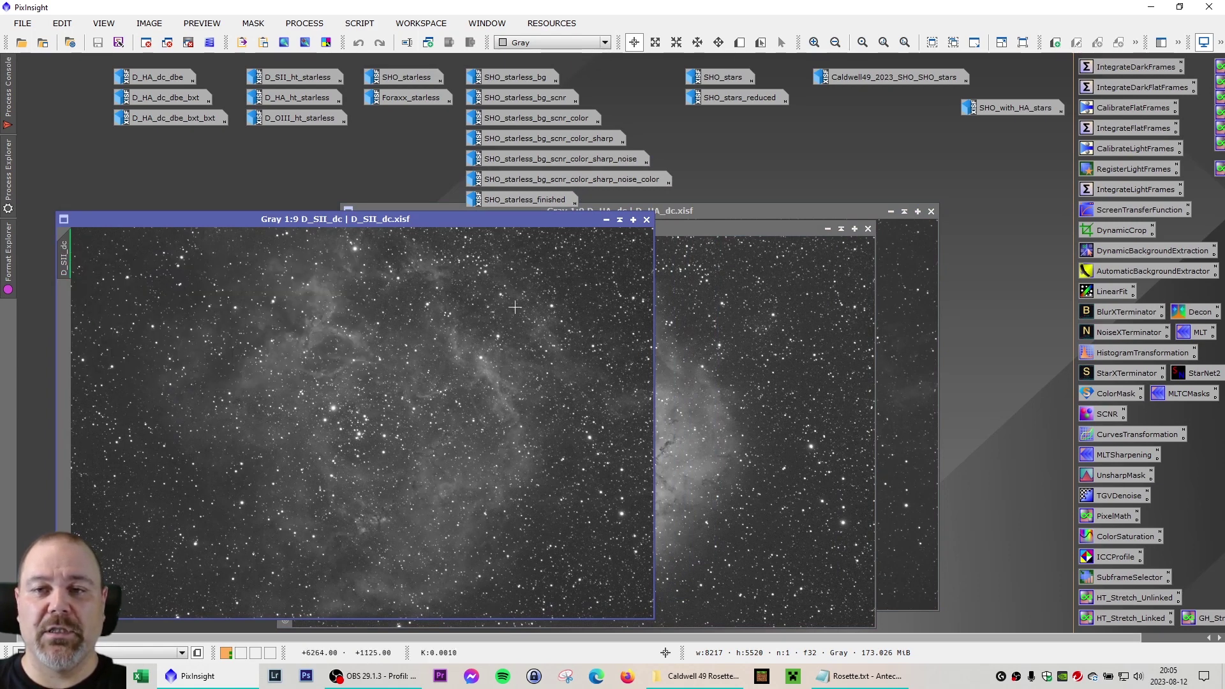
left_click(702, 231)
left_click_drag(702, 232, 648, 222)
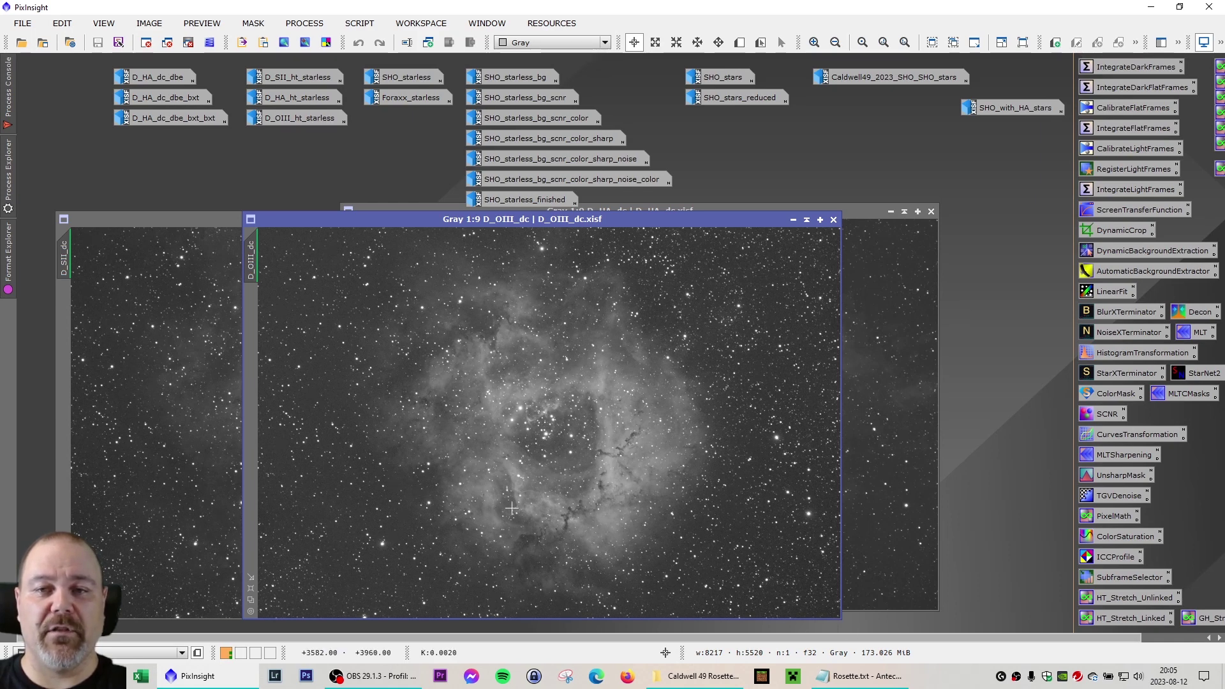
Step: Minimize the D_OIII_dc, D_HA_dc and D_SII_dc images back to icons
left_click(792, 221)
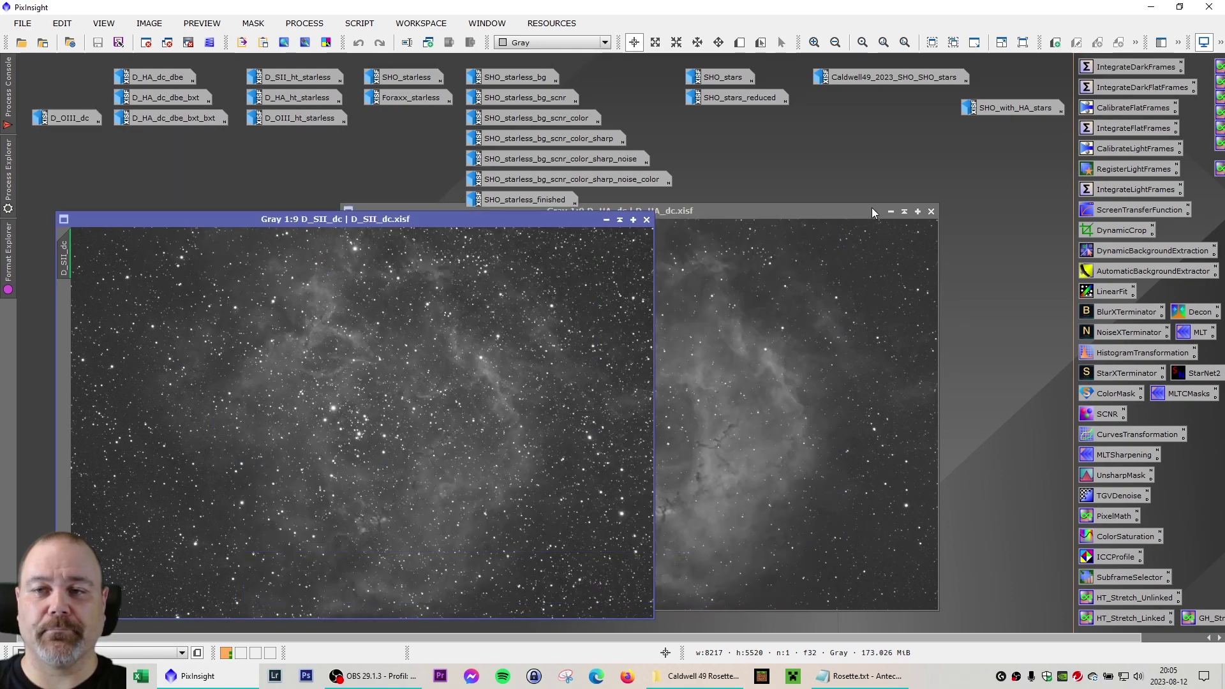
left_click(891, 212)
left_click(606, 220)
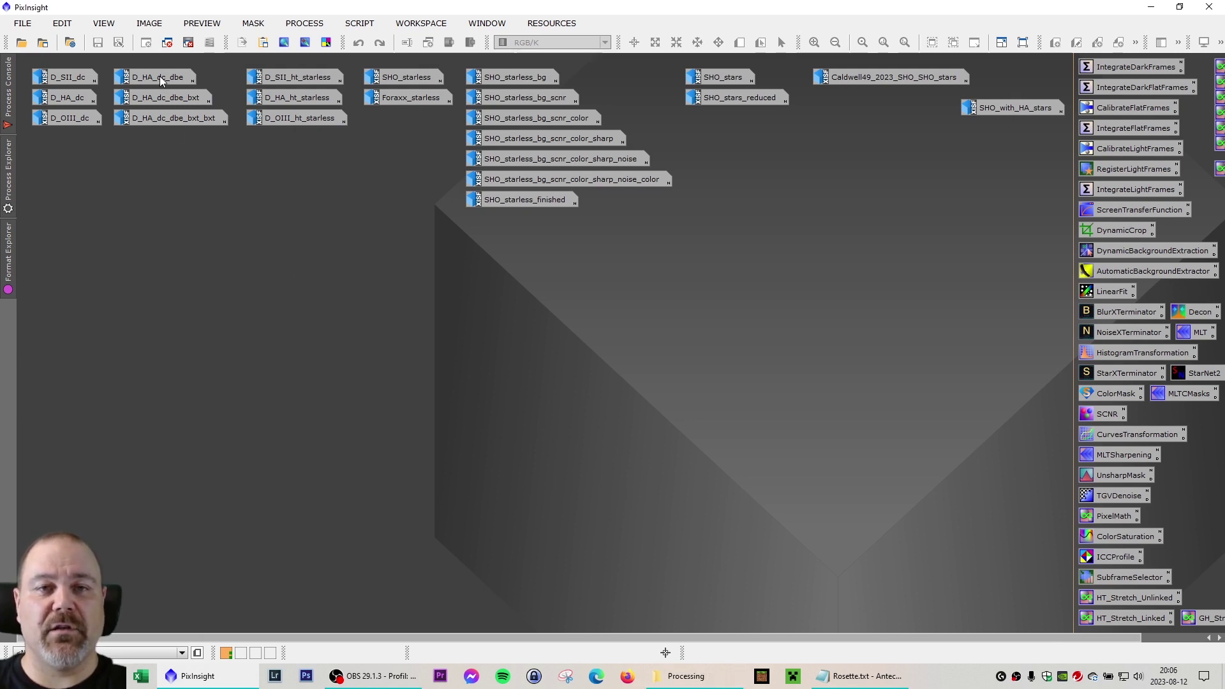
Step: Restore D_HA_dc_dbe and D_HA_dc and arrange them side by side to compare the image before and after background extraction
mouse_move(159, 77)
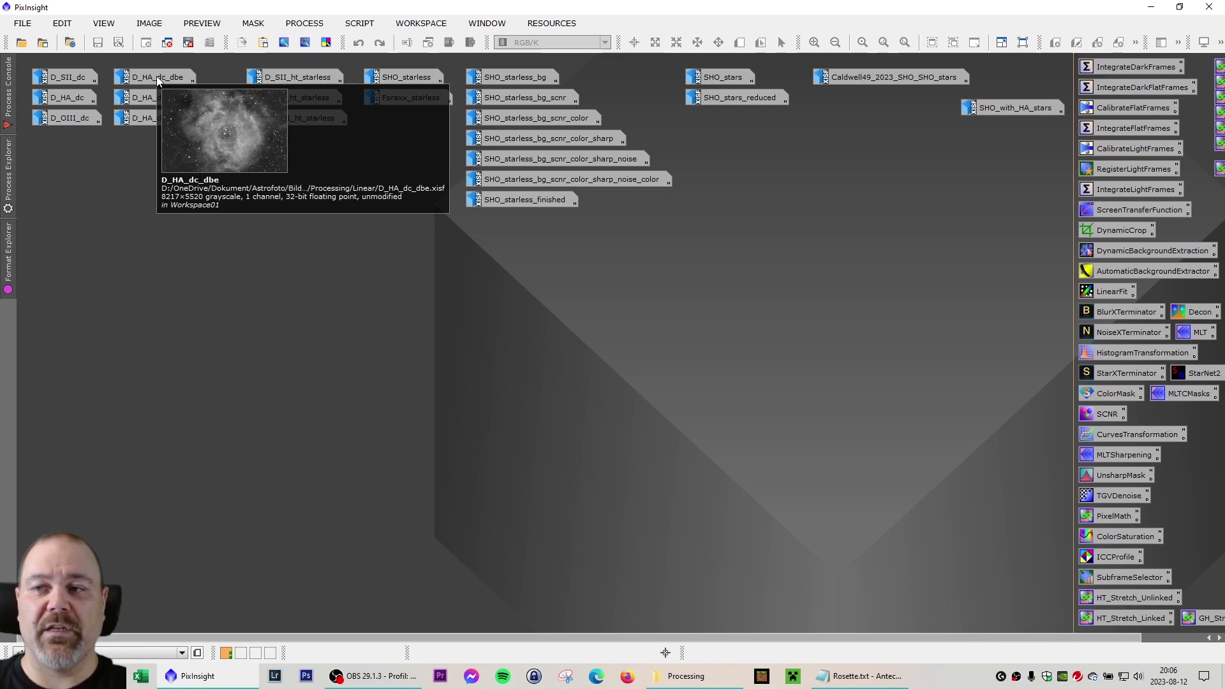
double_click(156, 75)
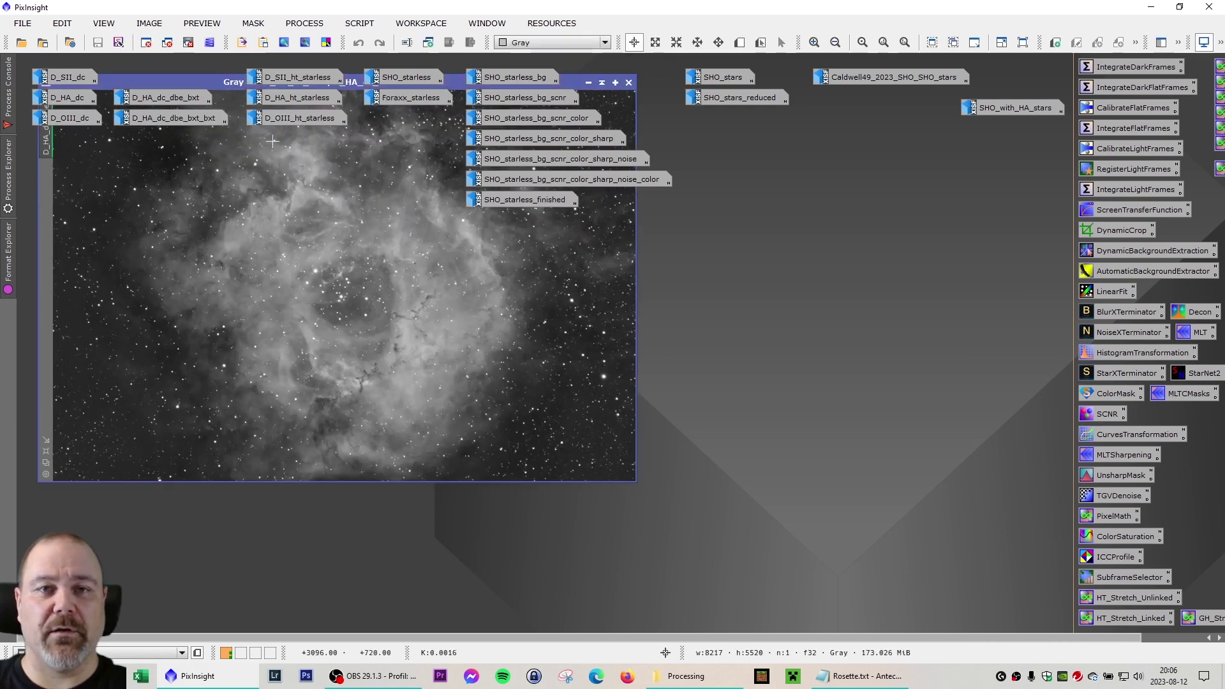
left_click_drag(217, 82, 679, 204)
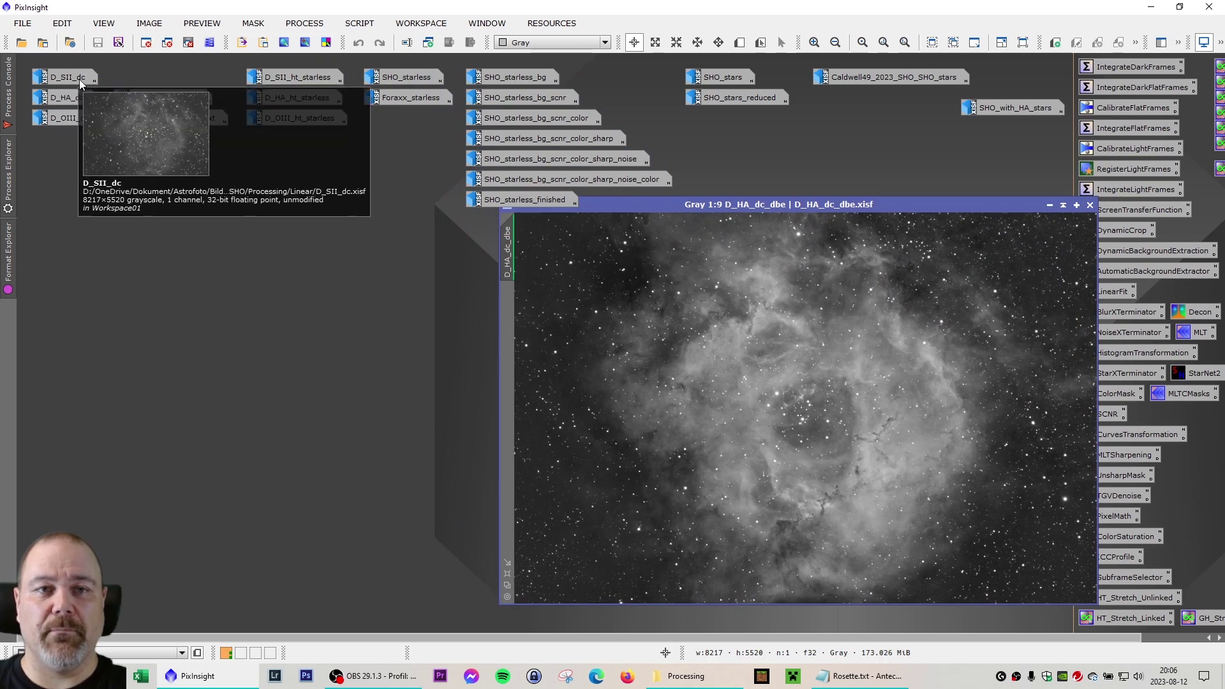
double_click(68, 97)
left_click_drag(613, 208, 297, 203)
left_click_drag(713, 205, 792, 204)
left_click_drag(414, 206, 407, 205)
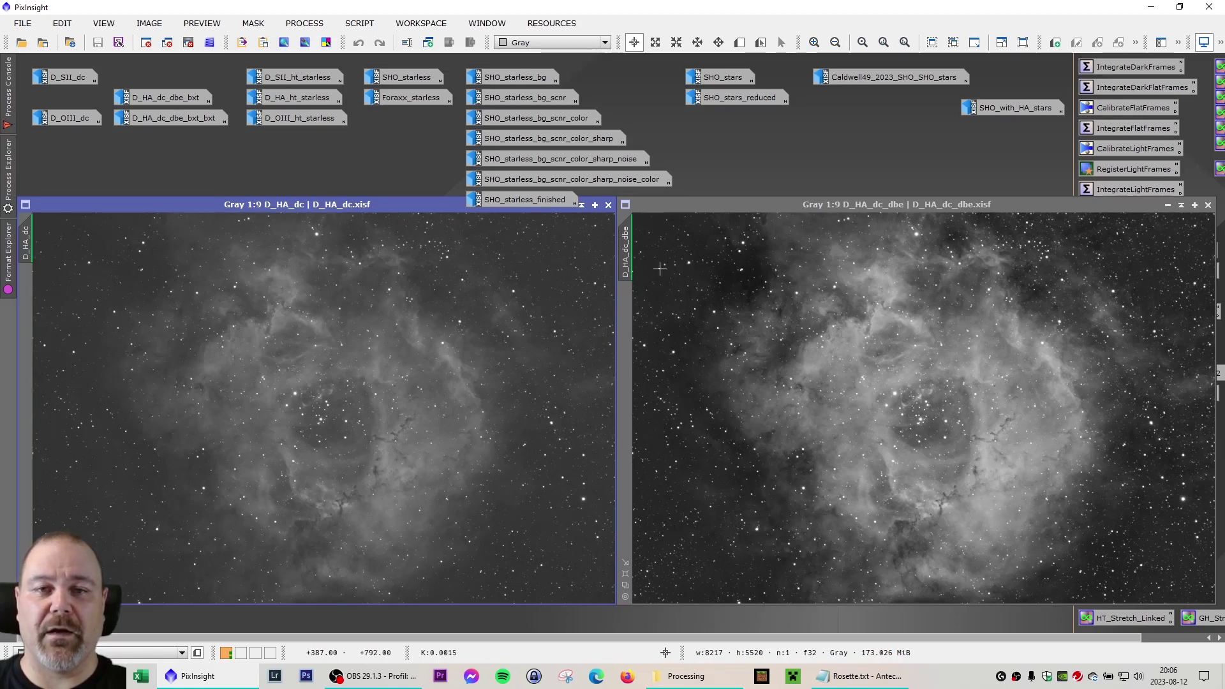
Step: Minimize D_HA_dc and put the restored D_HA_dc_dbe_bxt image in its place beside D_HA_dc_dbe
left_click(583, 207)
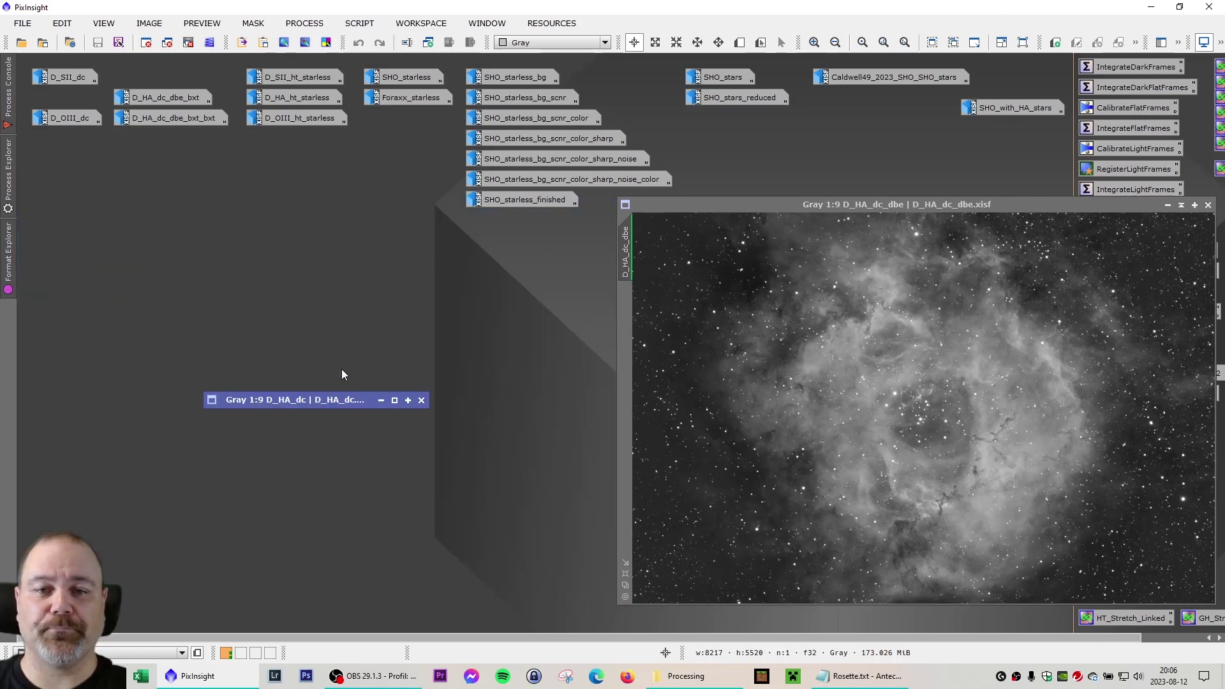
left_click(382, 401)
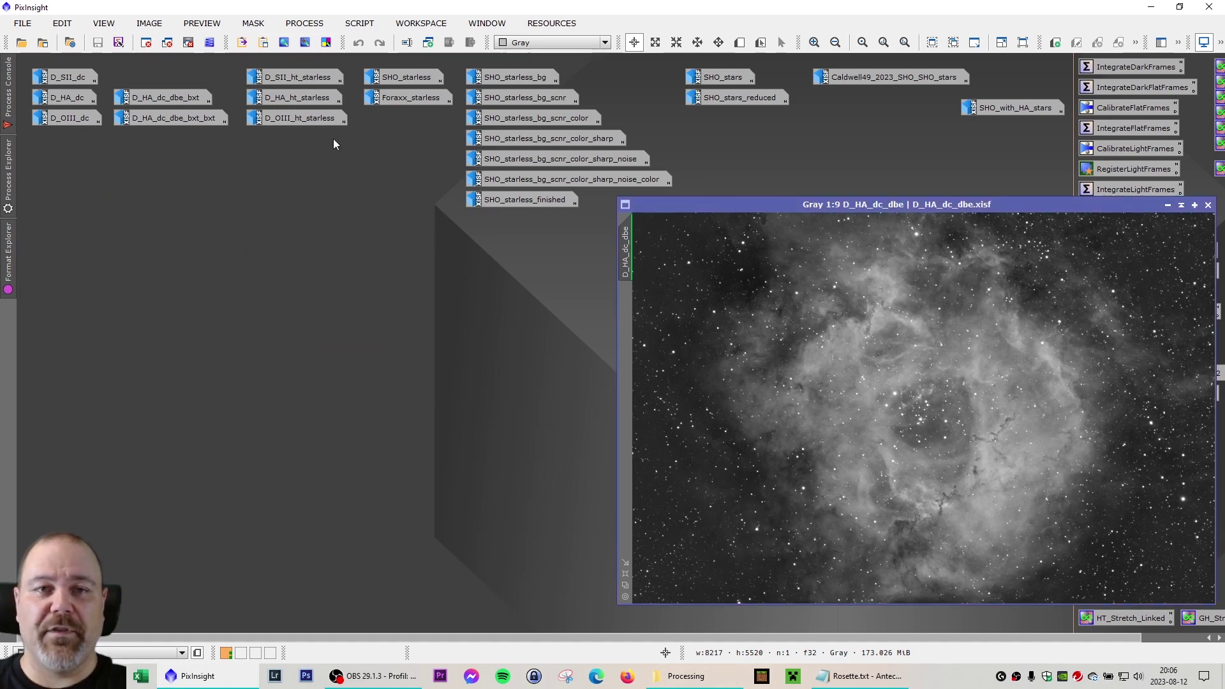
double_click(174, 101)
left_click_drag(221, 103, 185, 205)
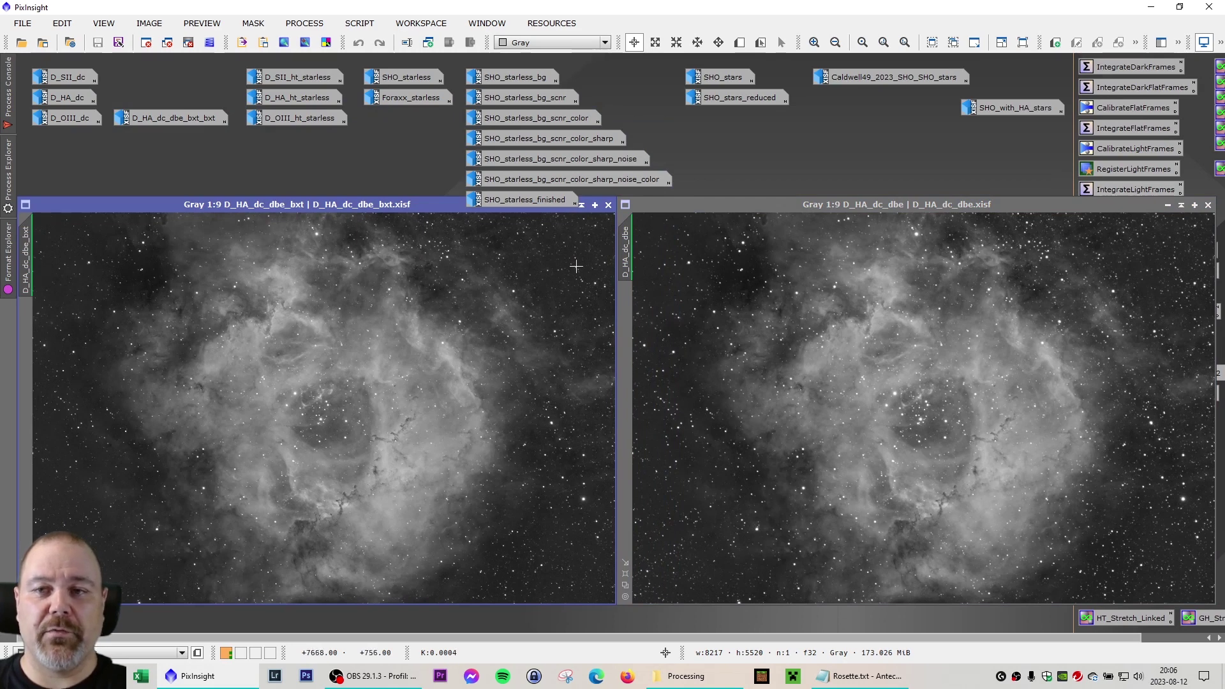
Step: Compare the stars in D_HA_dc_dbe and D_HA_dc_dbe_bxt up close at 1:1, then in the full view at 1:9
left_click(694, 265)
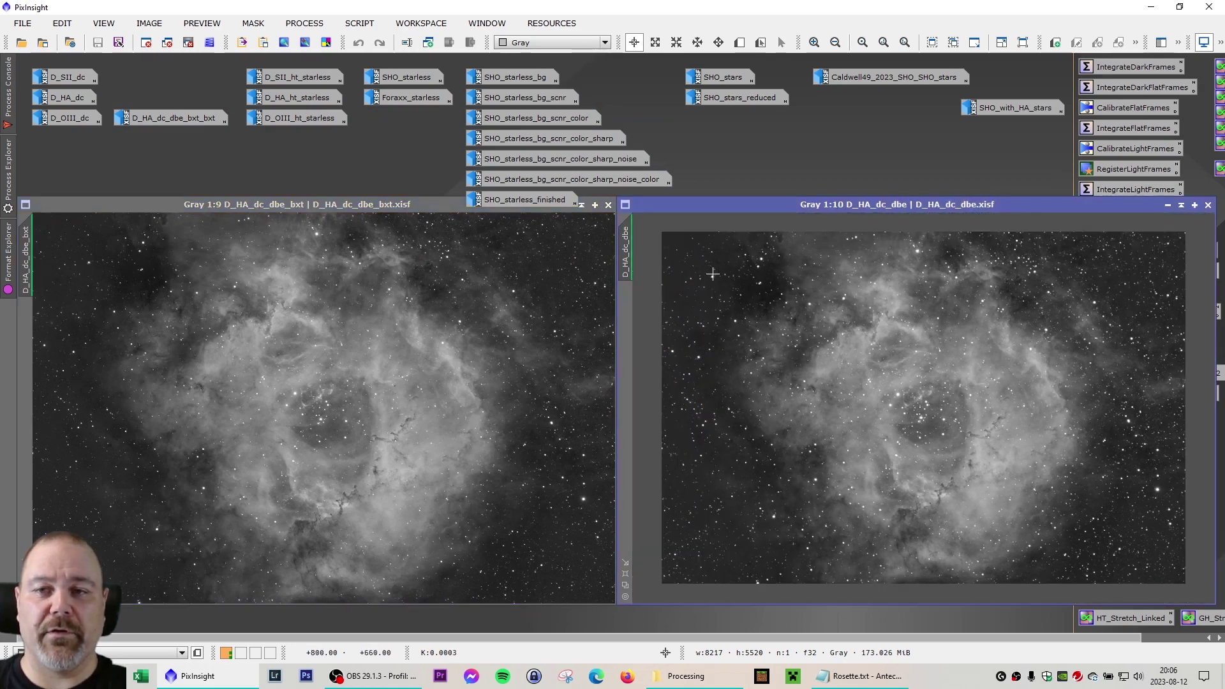
scroll(689, 263, "up", 2)
scroll(688, 262, "up", 4)
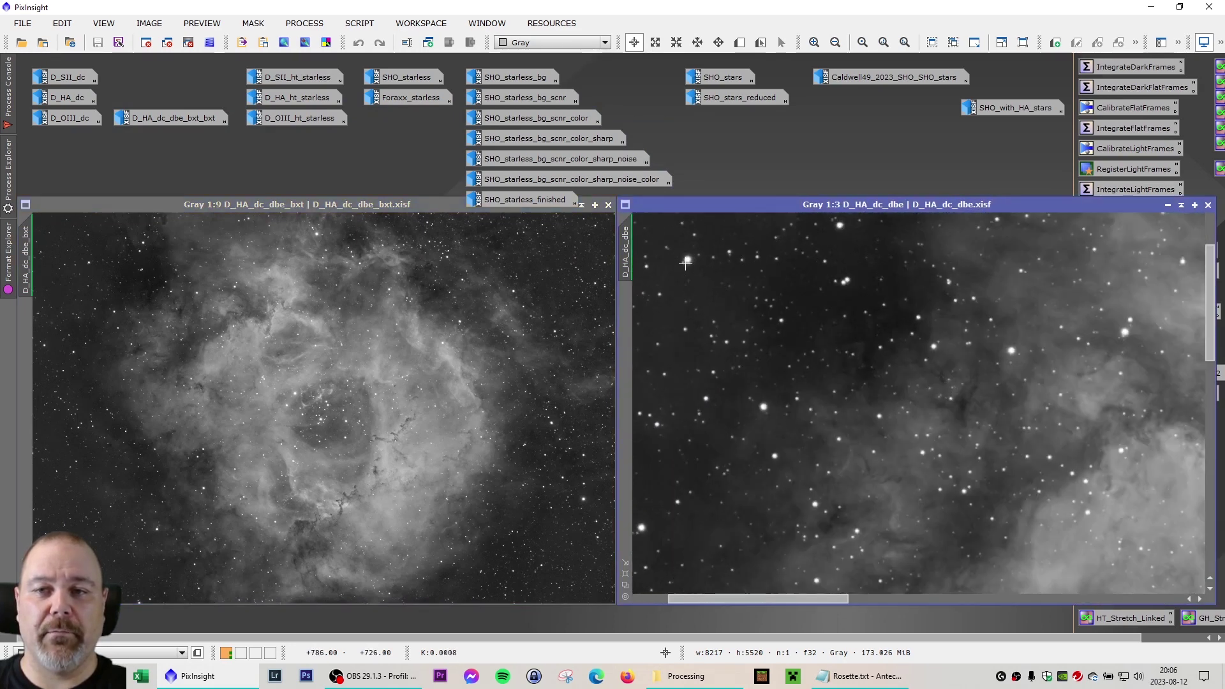
scroll(118, 263, "up", 8)
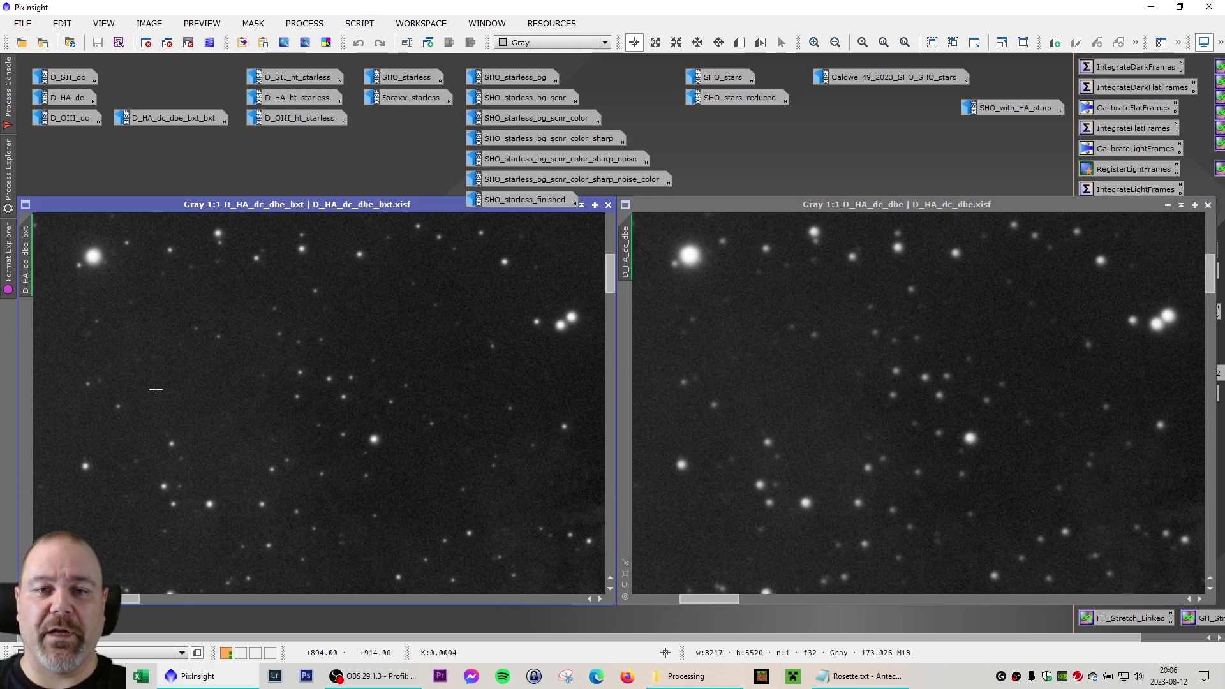
scroll(127, 290, "down", 1)
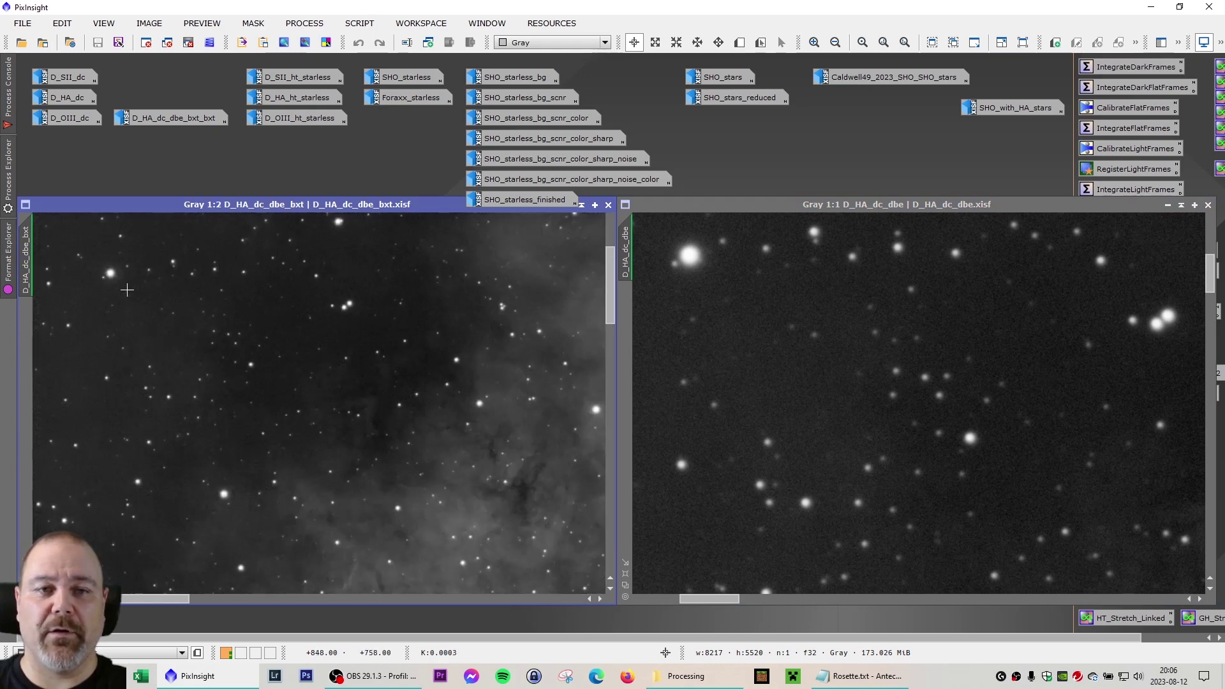
scroll(727, 276, "down", 1)
scroll(278, 286, "down", 2)
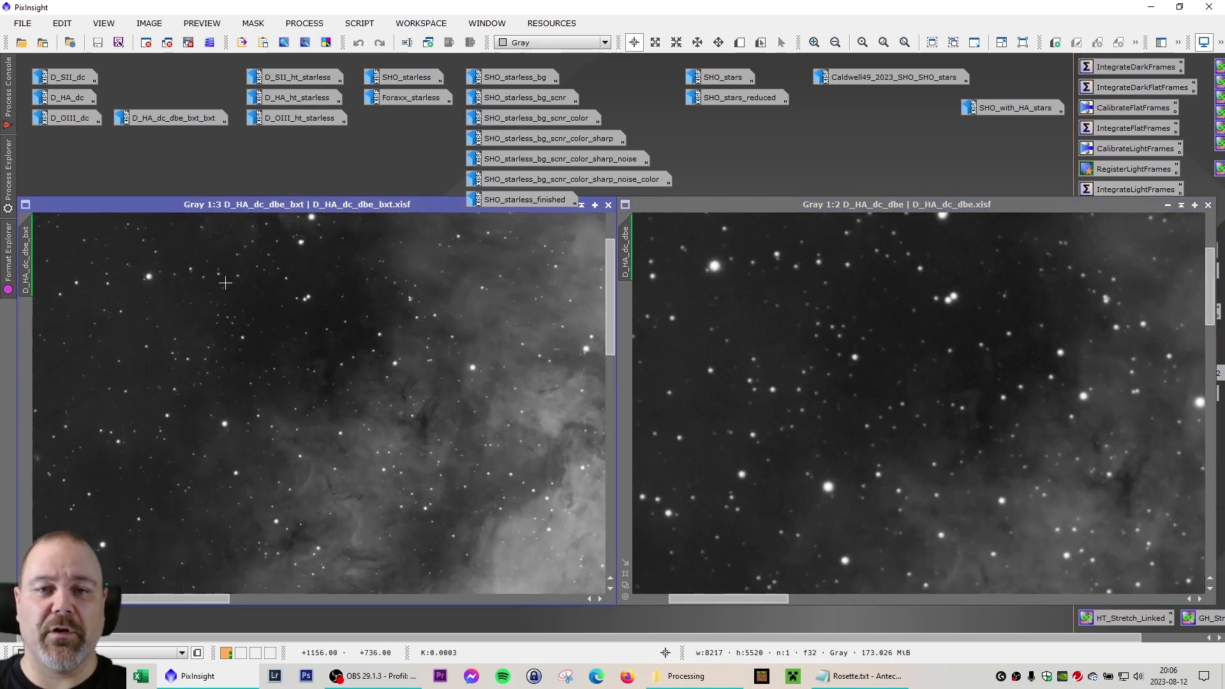
scroll(266, 290, "down", 5)
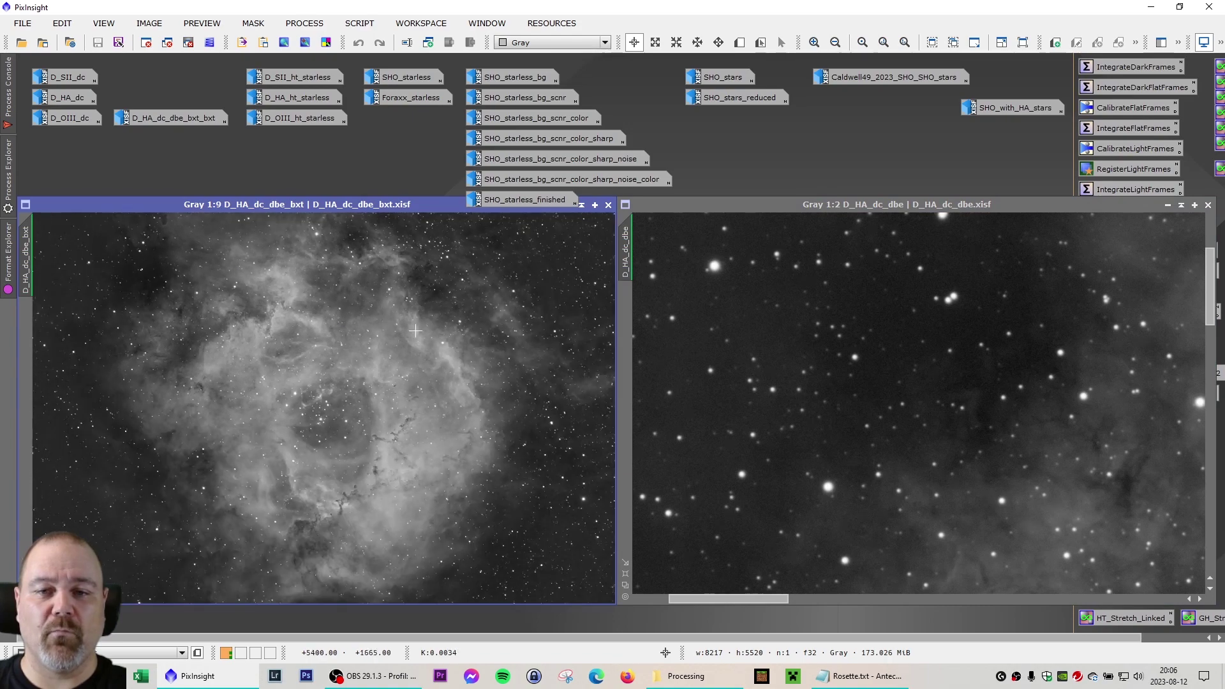
scroll(872, 360, "down", 1)
scroll(872, 360, "down", 5)
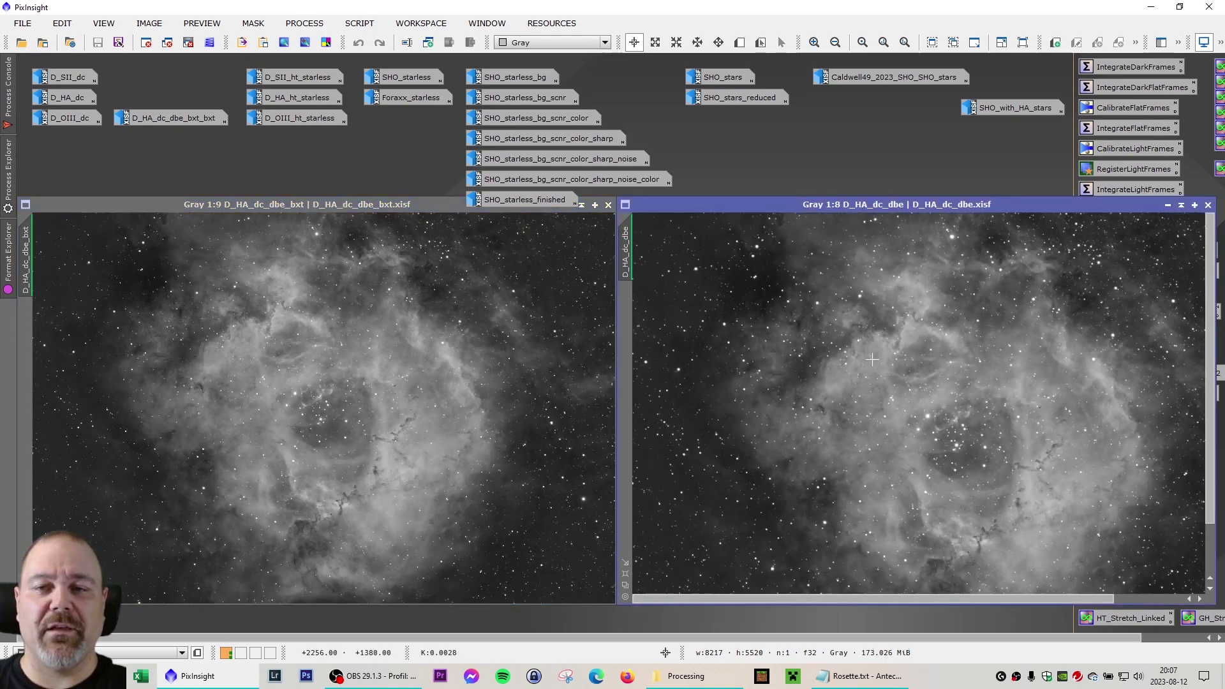
scroll(866, 359, "down", 1)
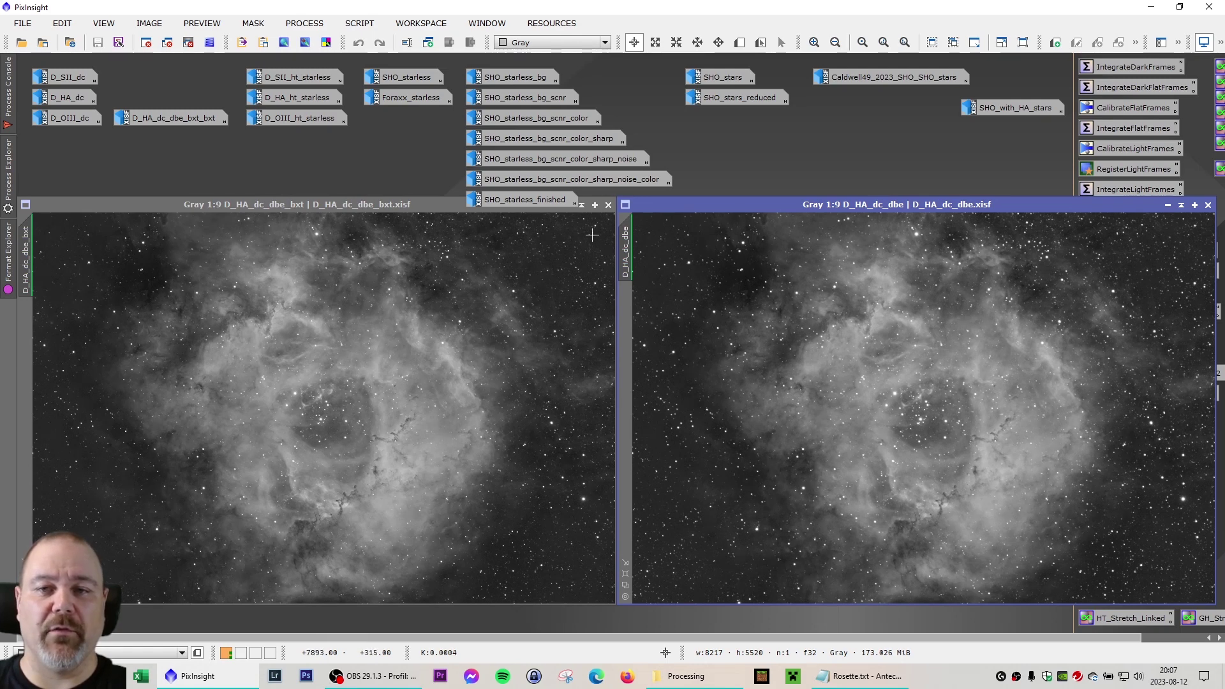
Step: Minimize D_HA_dc_dbe and put the restored D_HA_dc_dbe_bxt_bxt image in its place beside D_HA_dc_dbe_bxt
left_click_drag(421, 212, 409, 240)
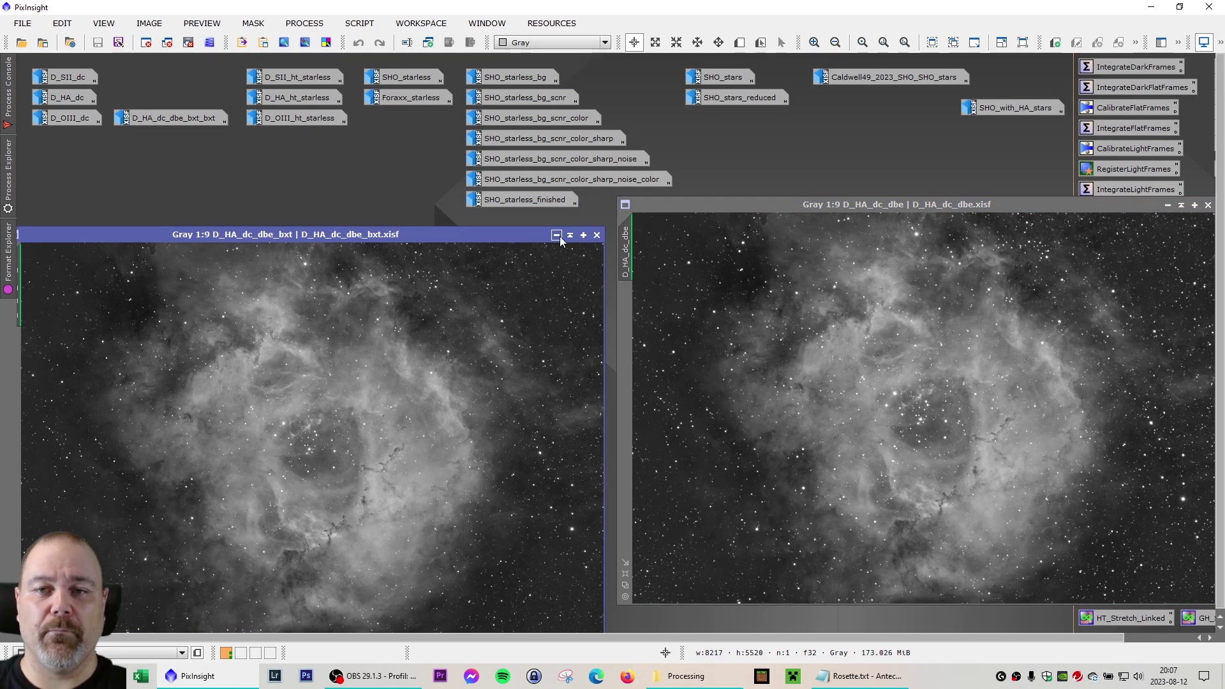
left_click(1167, 205)
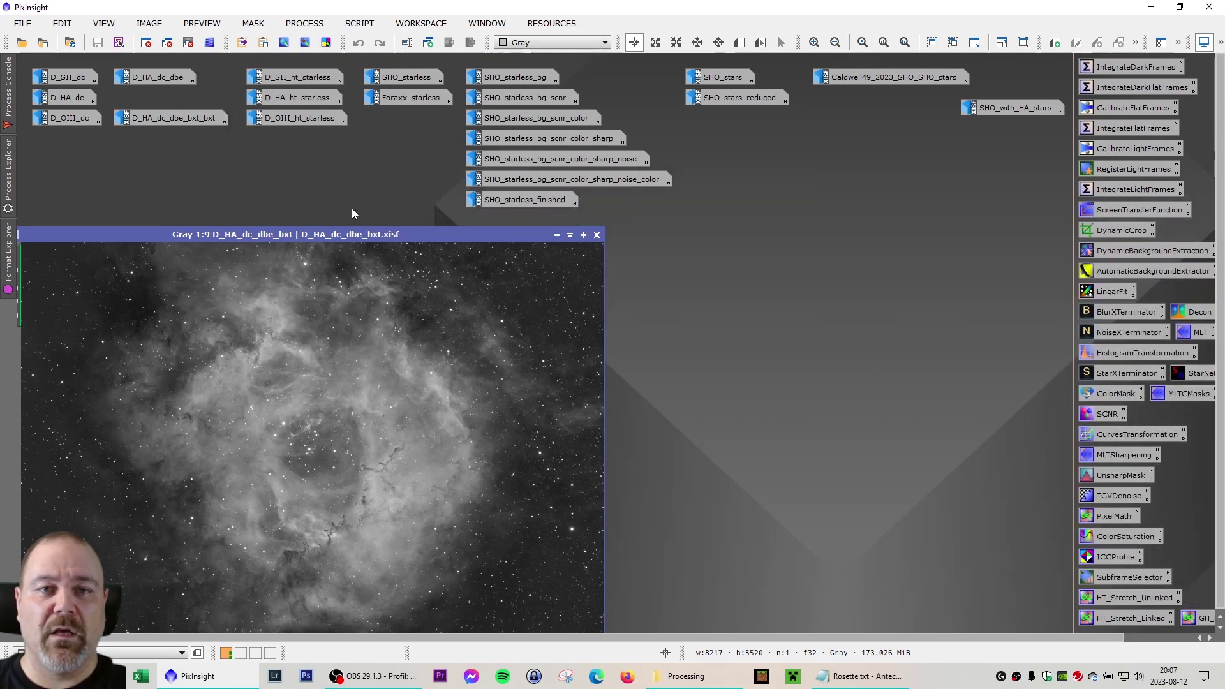
double_click(183, 119)
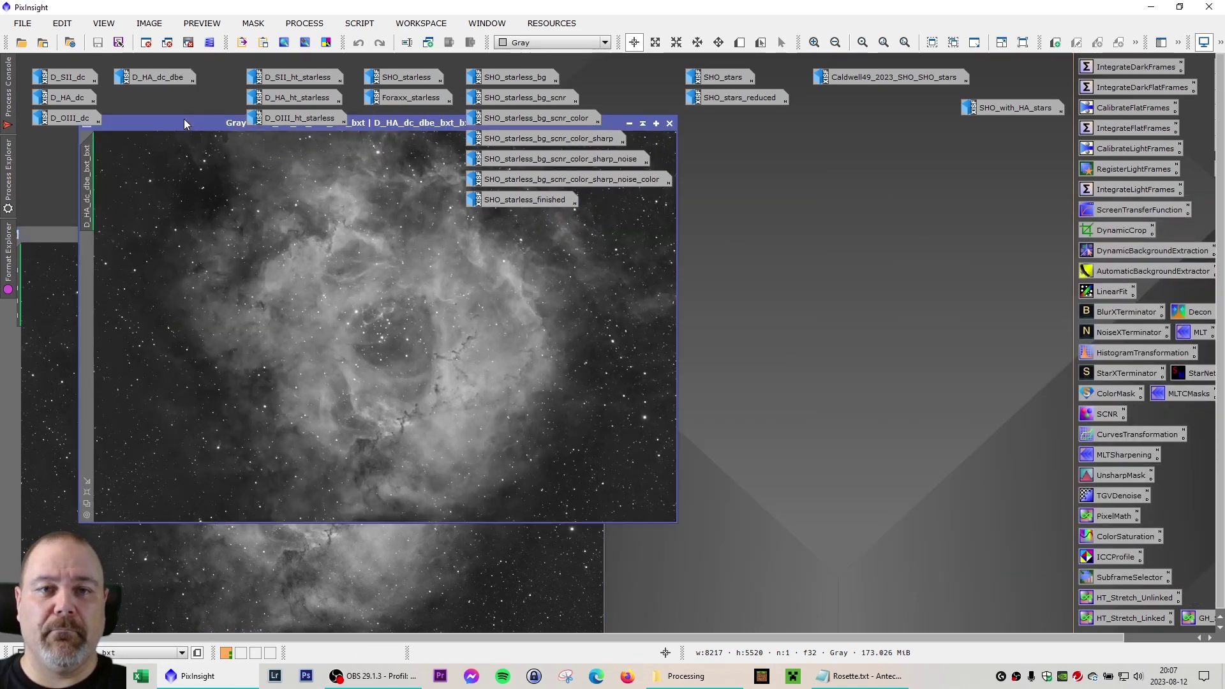
left_click_drag(184, 119, 735, 224)
left_click_drag(462, 237, 454, 228)
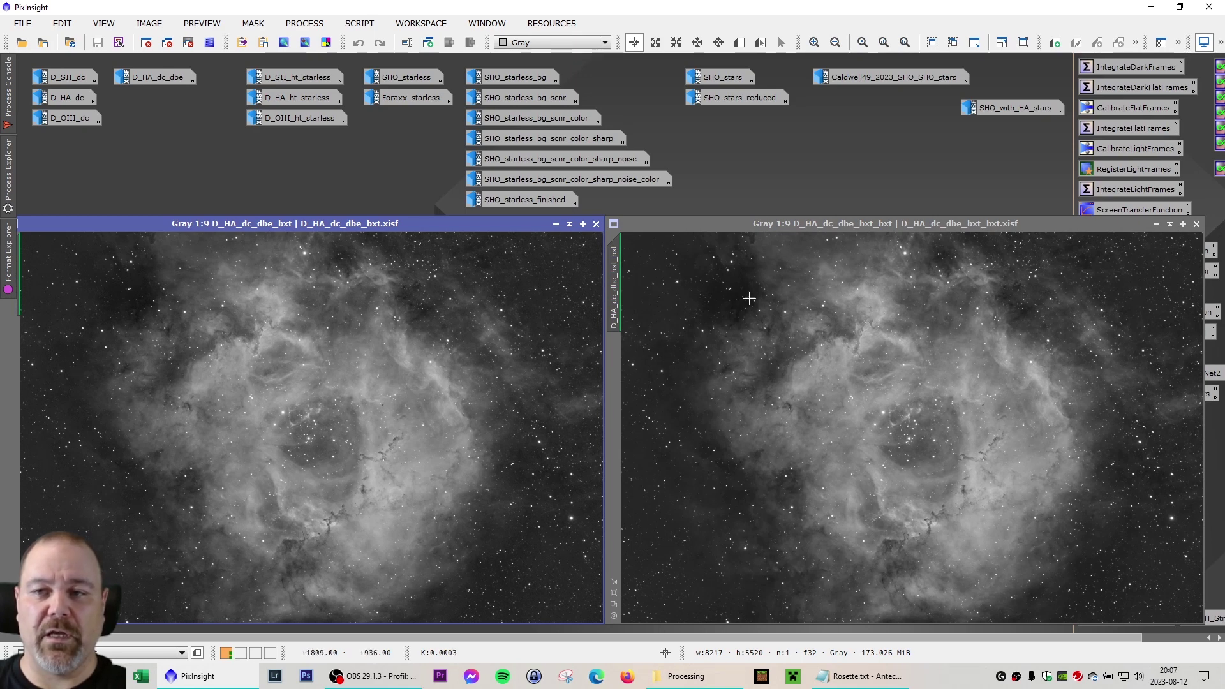
Step: Compare the background noise in D_HA_dc_dbe_bxt and D_HA_dc_dbe_bxt_bxt at 3:1 and in the 1:9 full view, and minimize both images
scroll(743, 298, "up", 10)
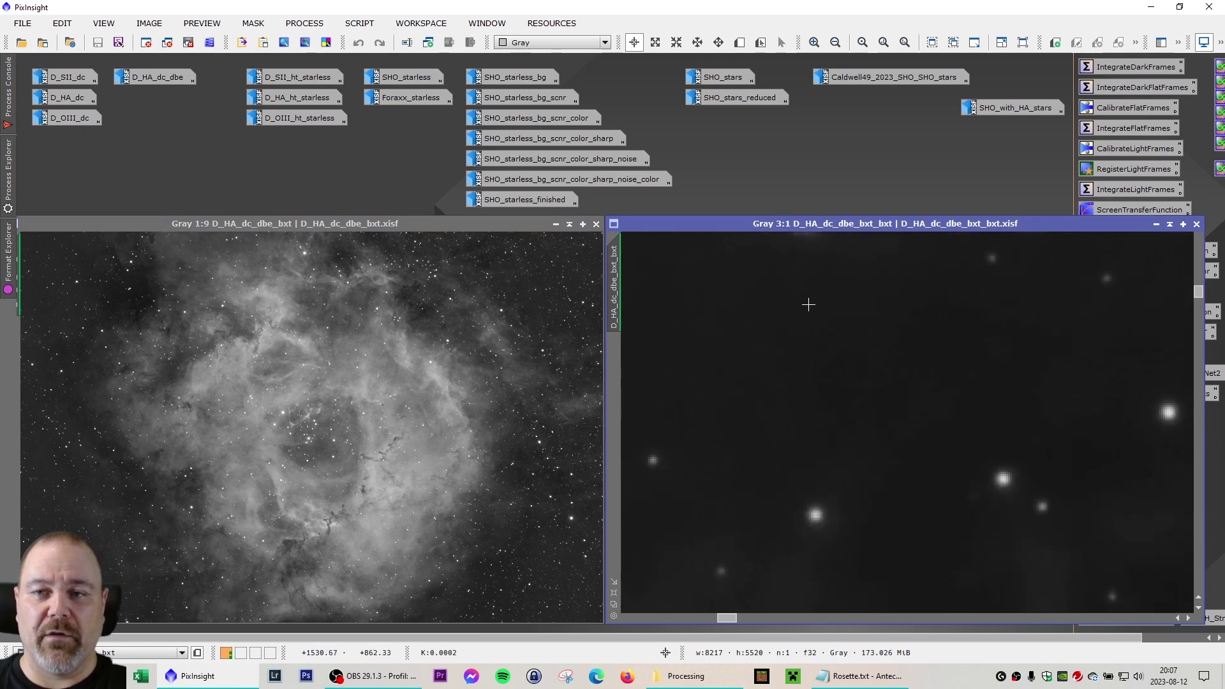
scroll(134, 297, "up", 10)
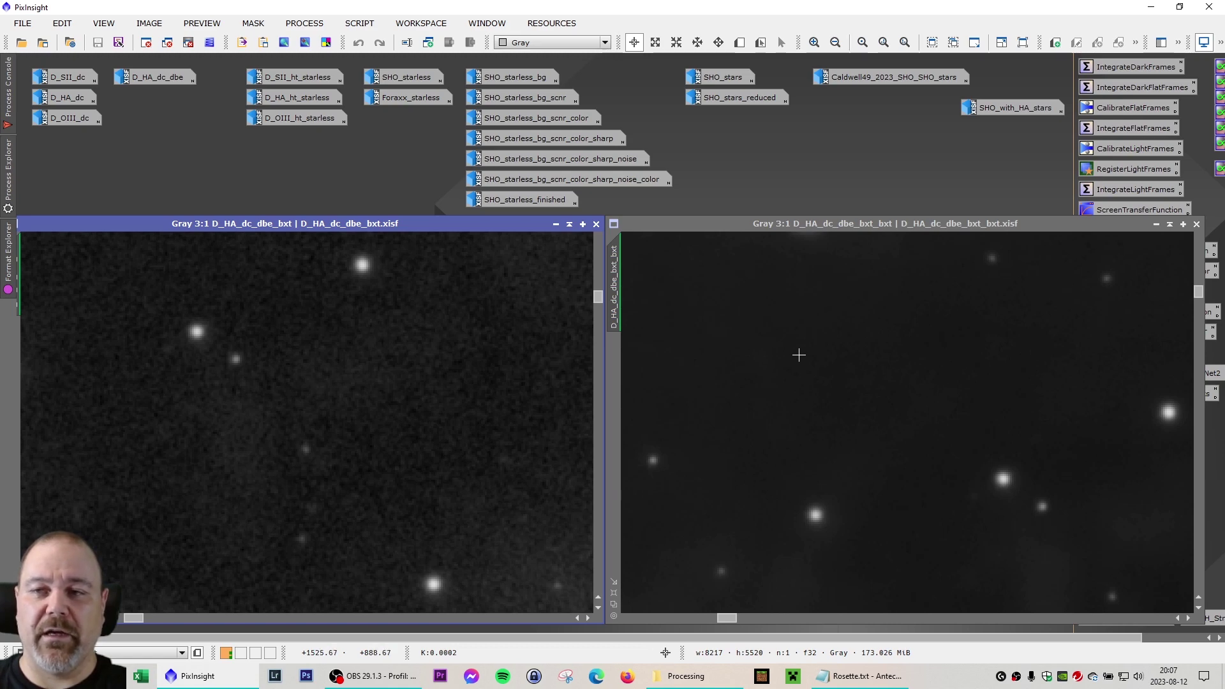
scroll(799, 354, "down", 2)
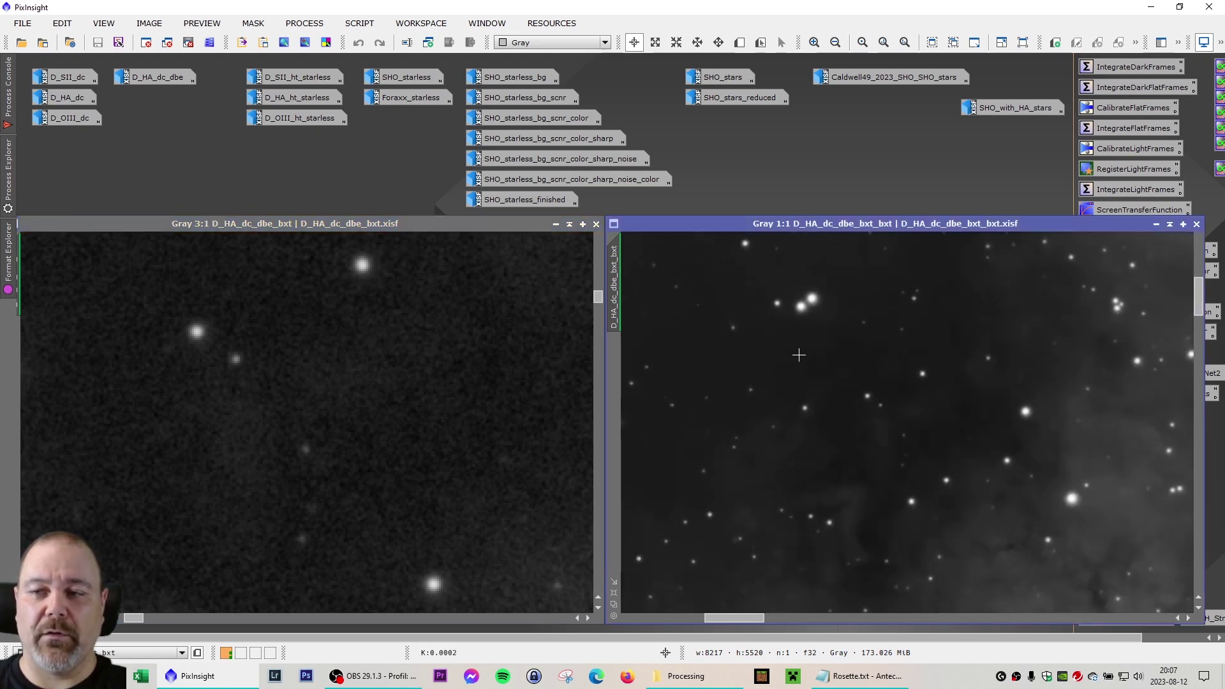
scroll(799, 354, "down", 1)
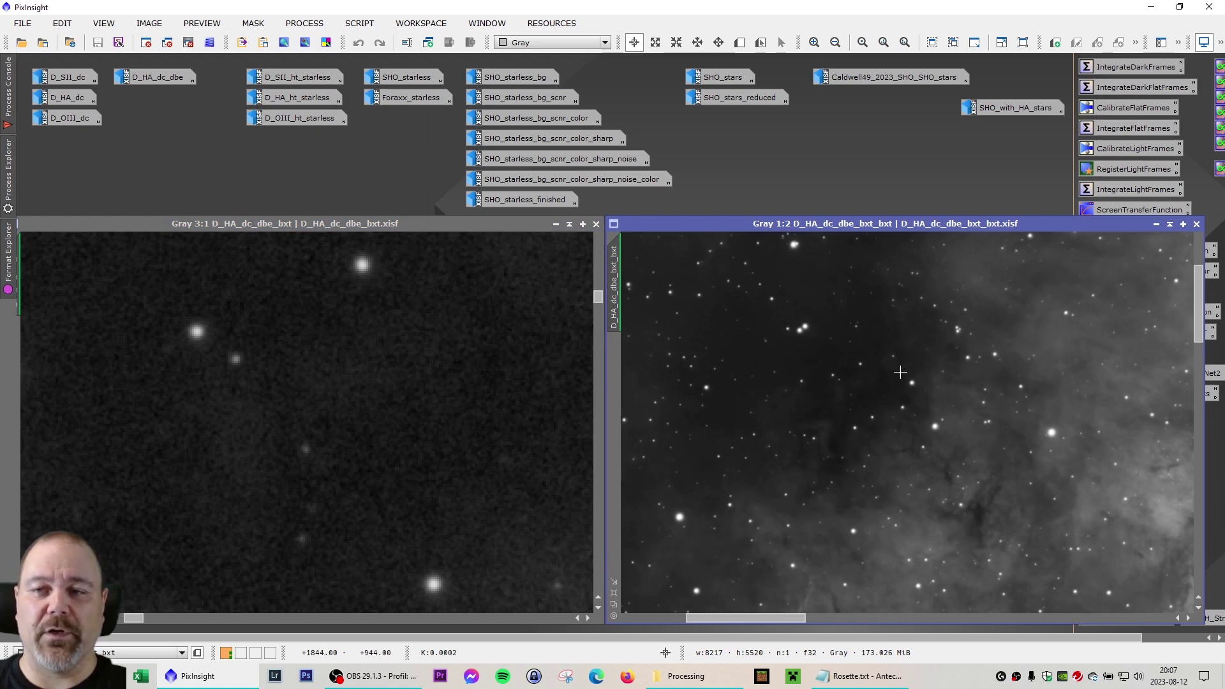
scroll(678, 375, "down", 7)
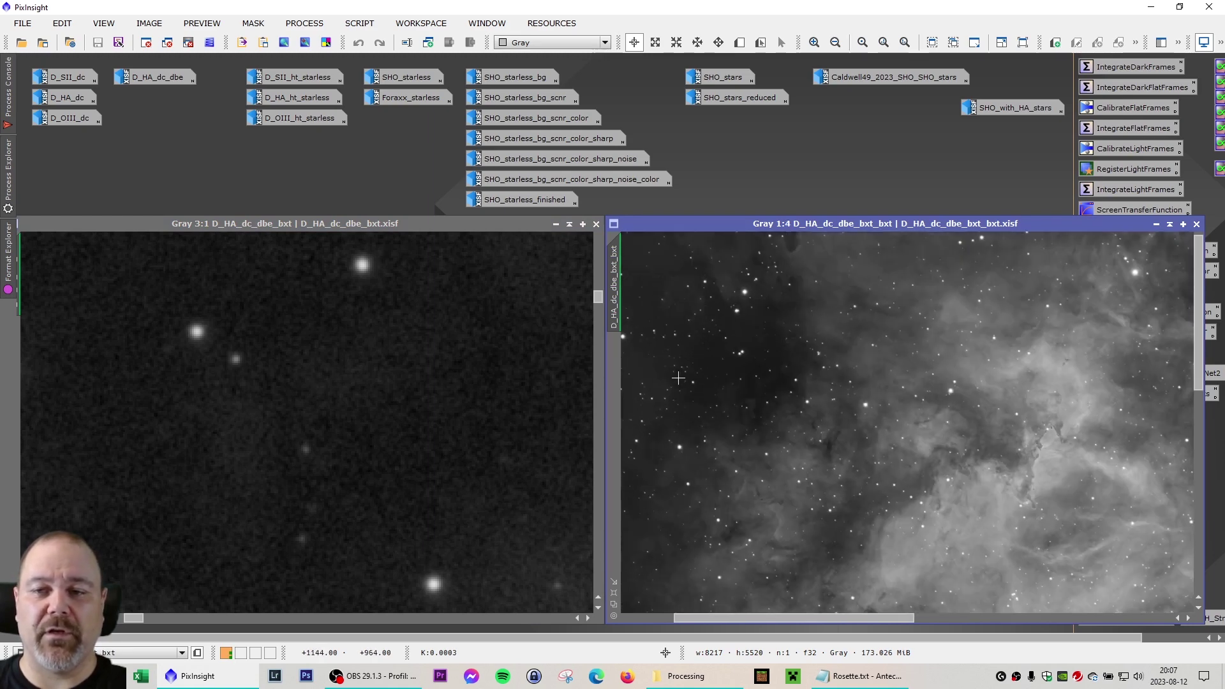
scroll(383, 368, "down", 10)
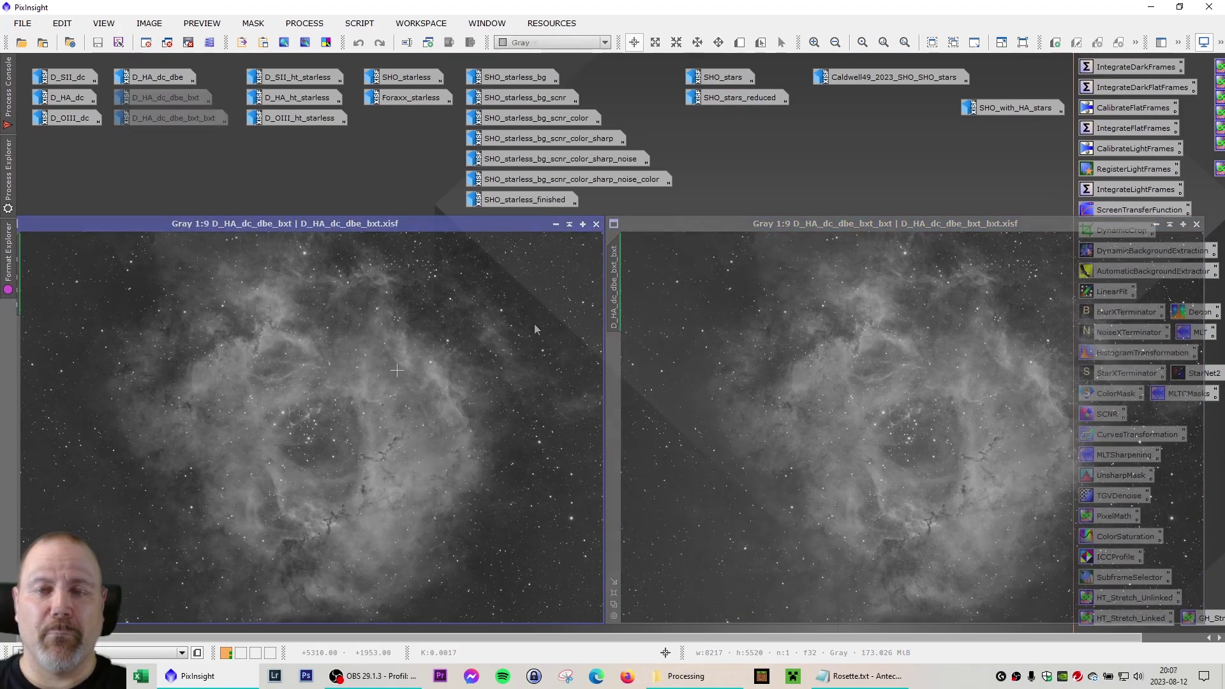
key("ctrl+shift+i")
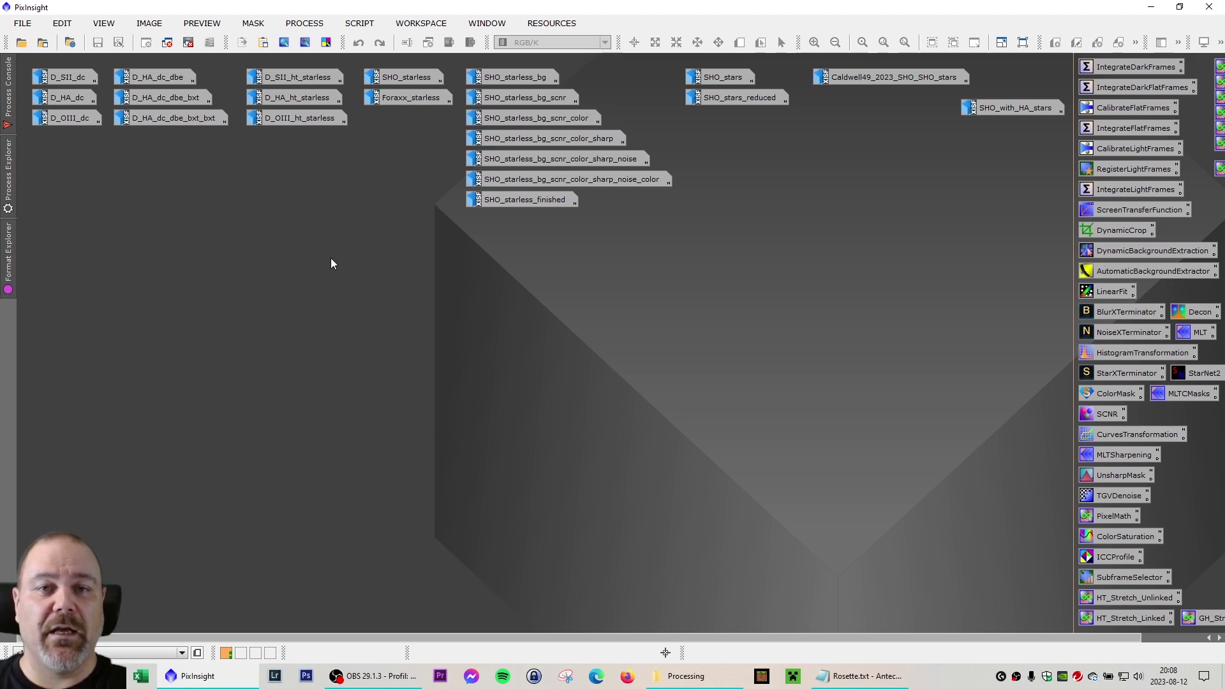
Step: Restore D_SII_ht_starless, D_HA_ht_starless and D_OIII_ht_starless and spread them across the workspace to compare the stretched starless channels
double_click(294, 77)
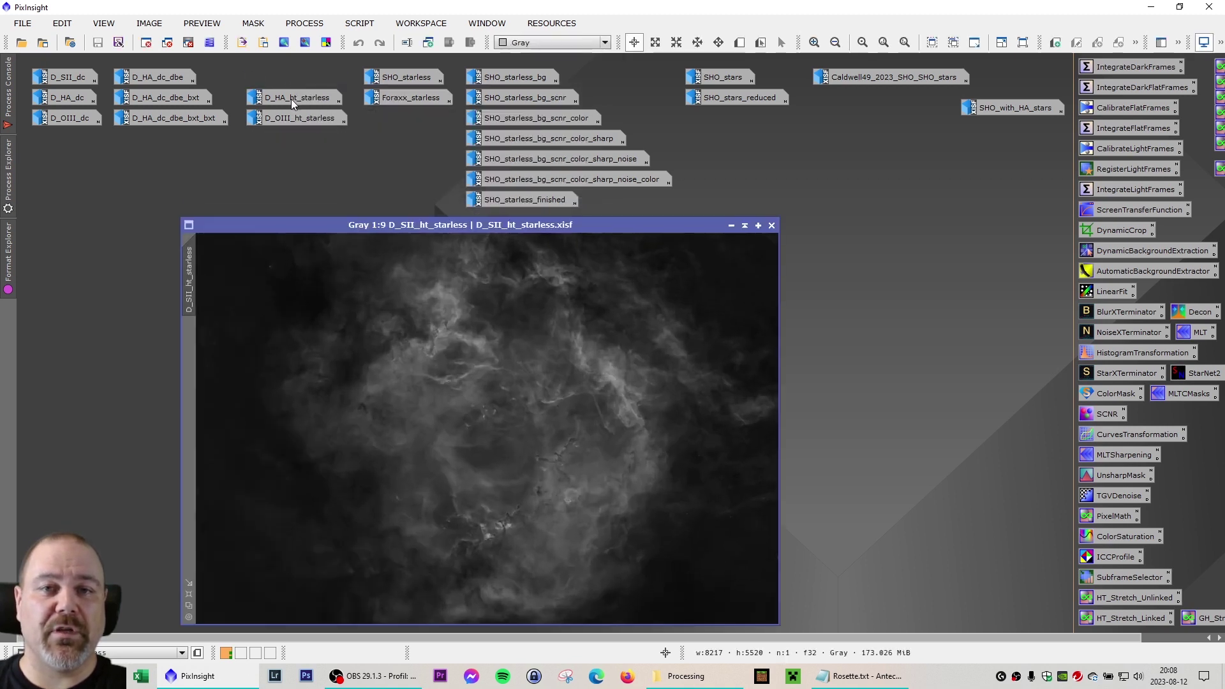
double_click(291, 100)
double_click(295, 121)
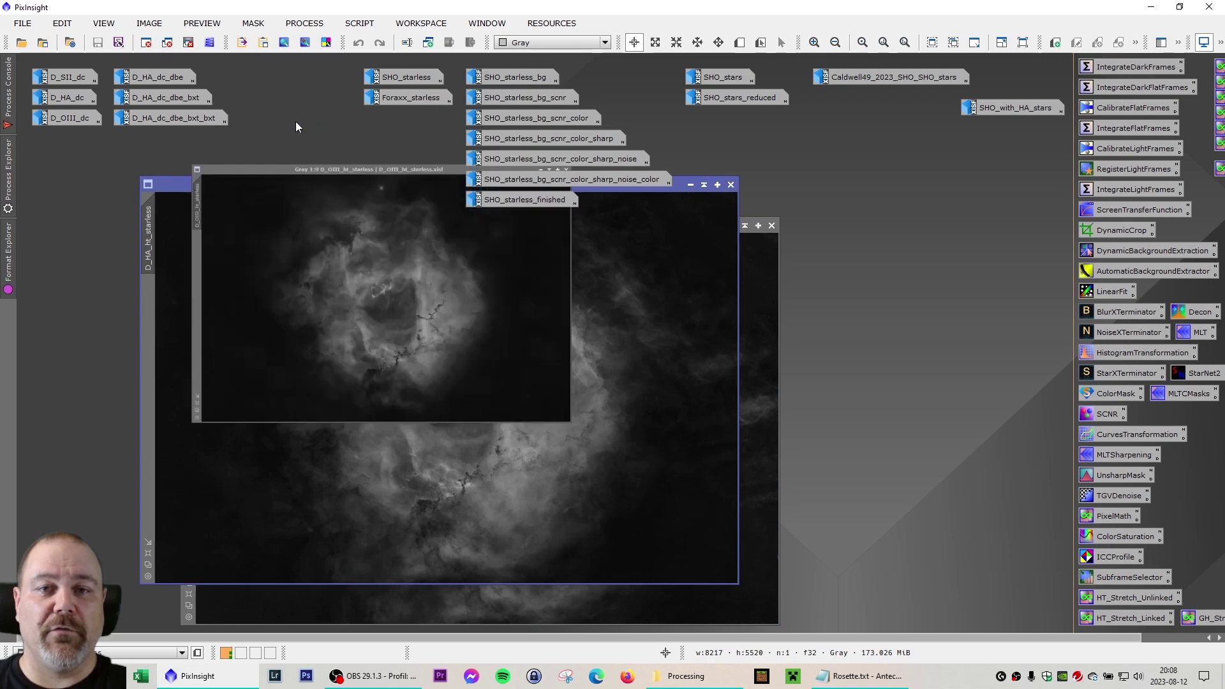
left_click_drag(381, 212, 766, 222)
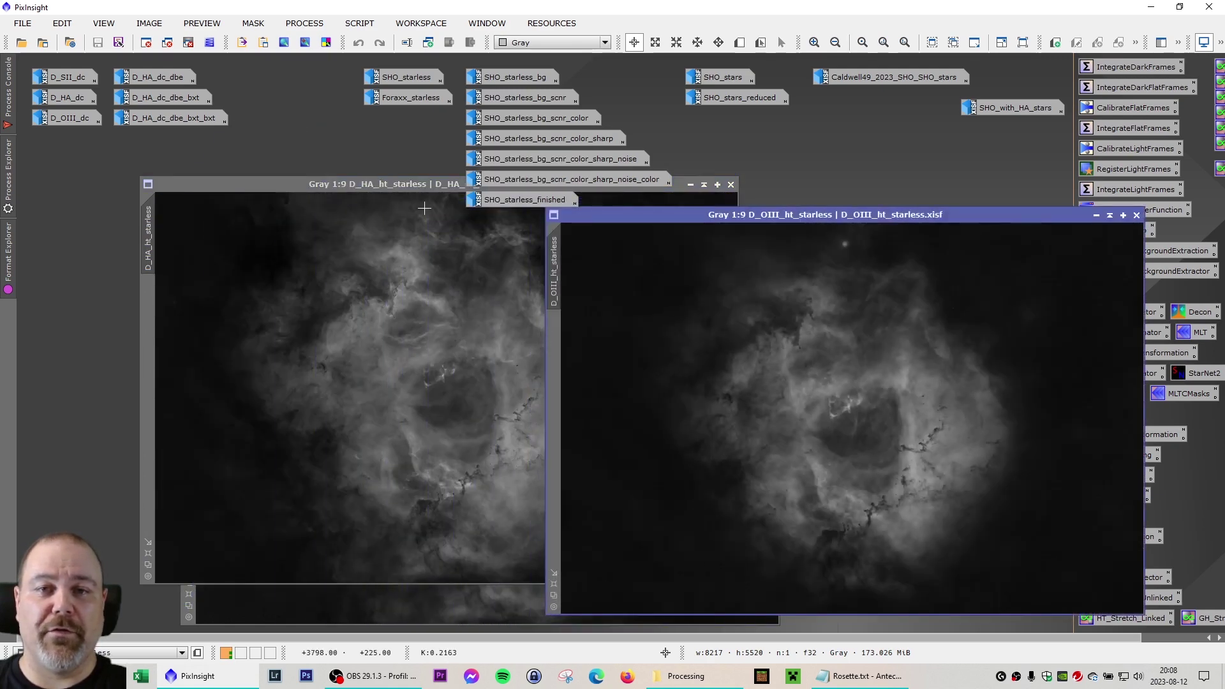
left_click_drag(380, 192, 542, 229)
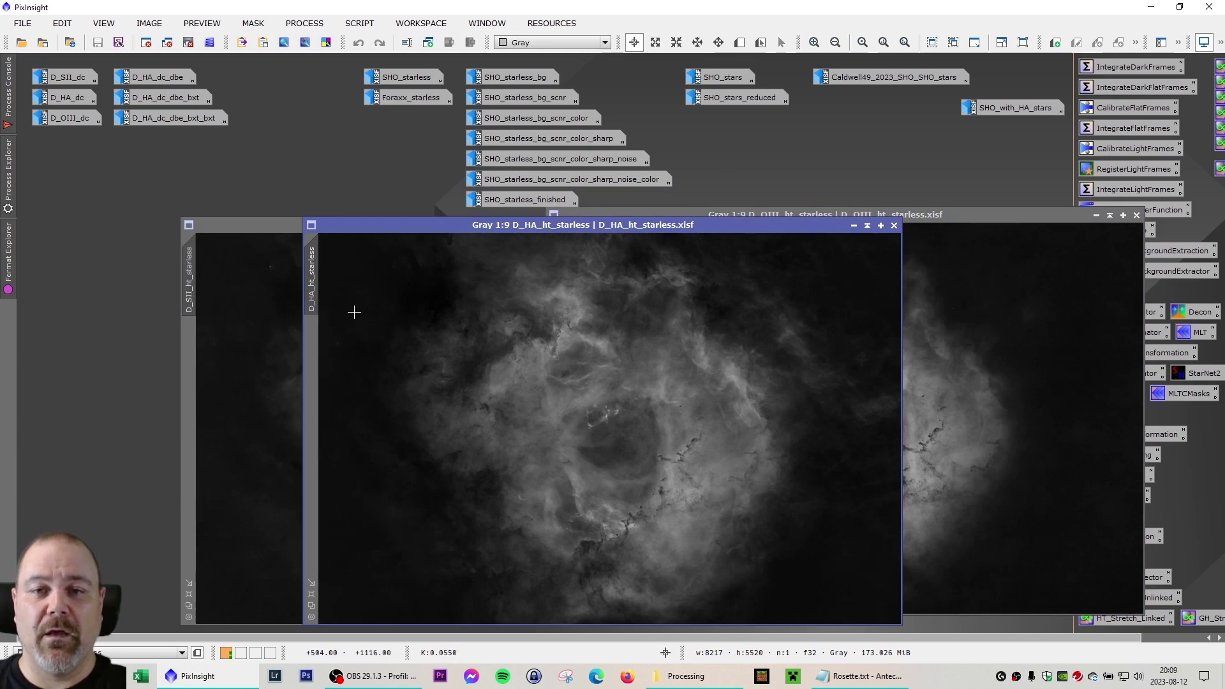
left_click_drag(287, 230, 182, 219)
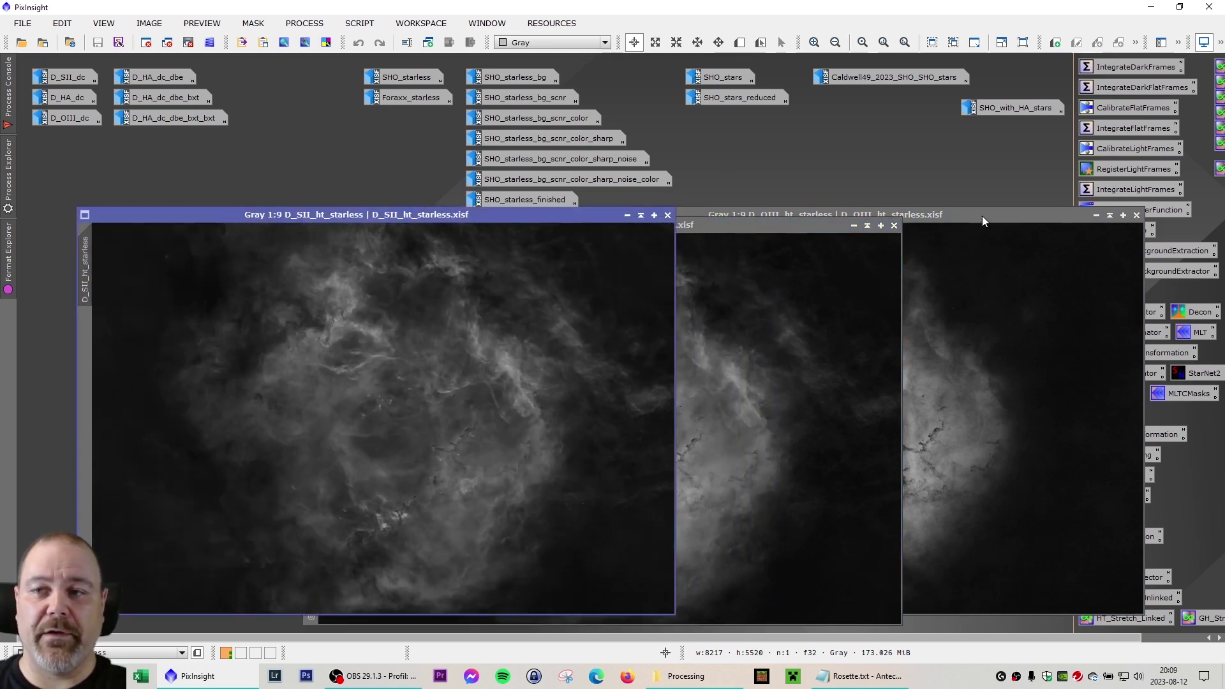
left_click(959, 229)
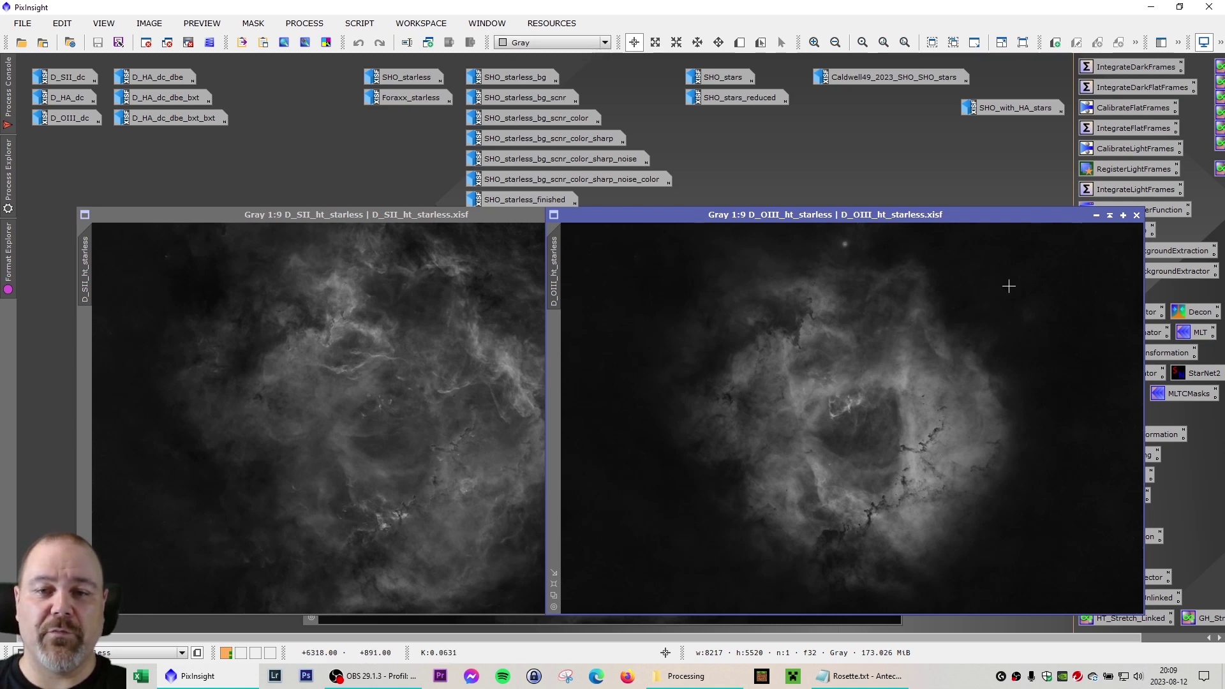
Step: Minimize the D_OIII_ht_starless, D_SII_ht_starless and D_HA_ht_starless images back to icons
left_click(1096, 215)
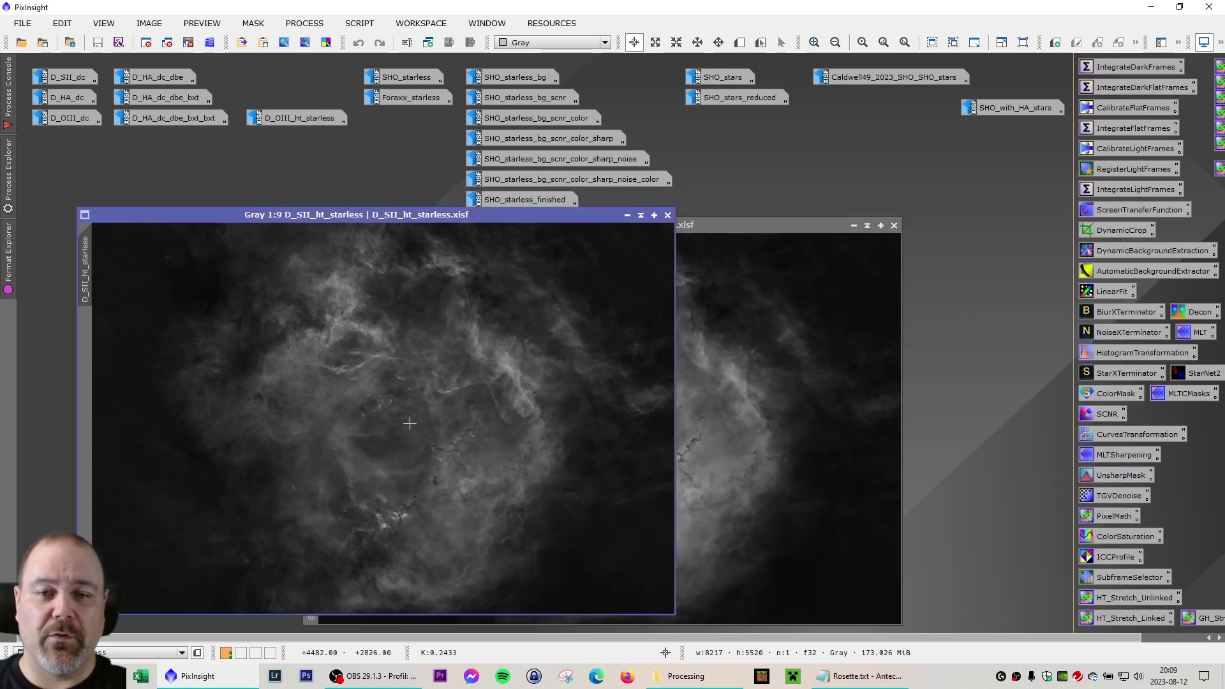
scroll(415, 411, "up", 3)
scroll(401, 446, "down", 3)
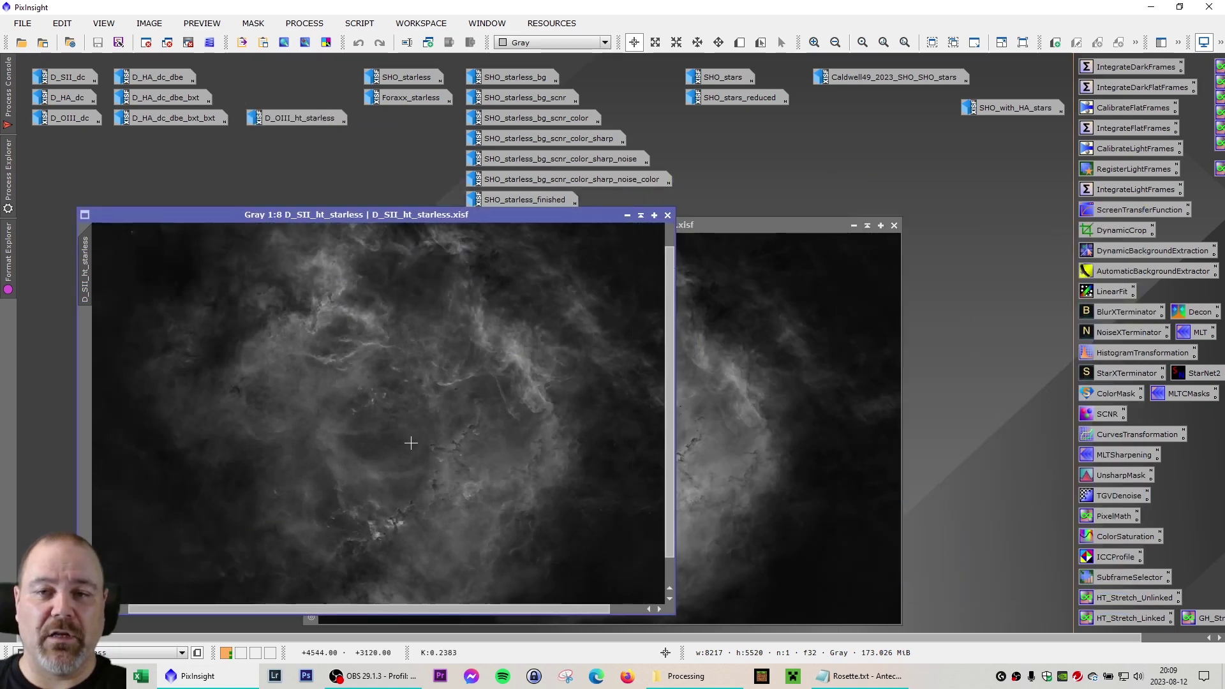
left_click(627, 215)
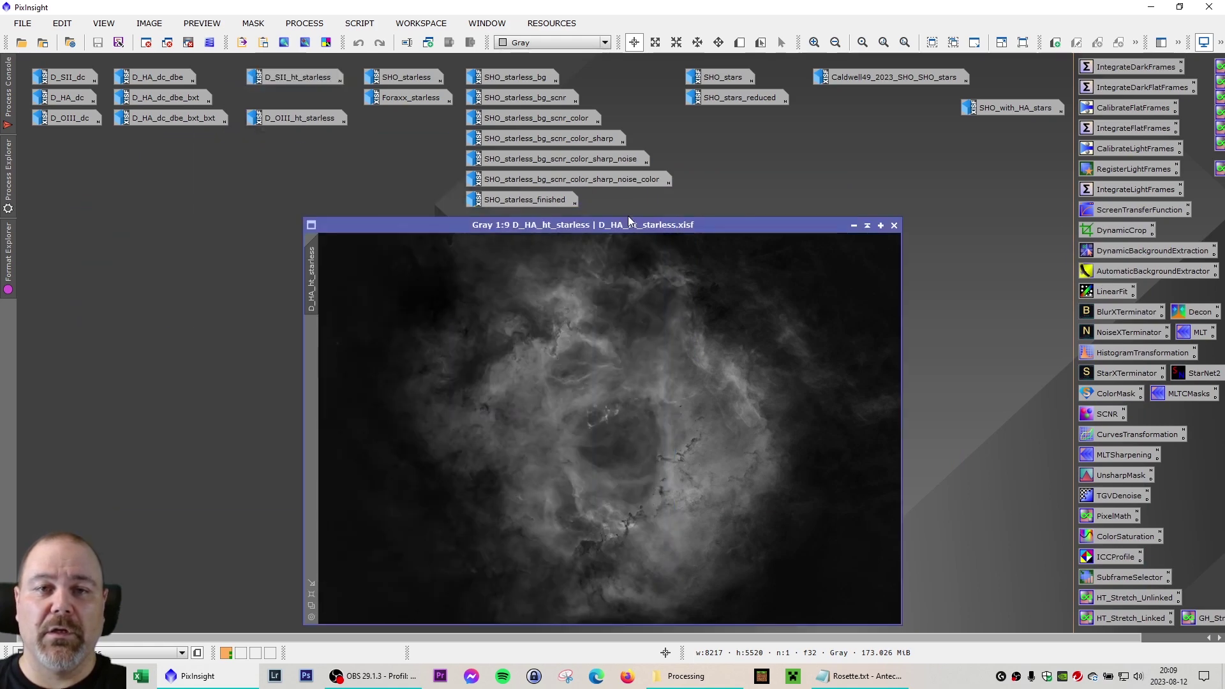
left_click(853, 225)
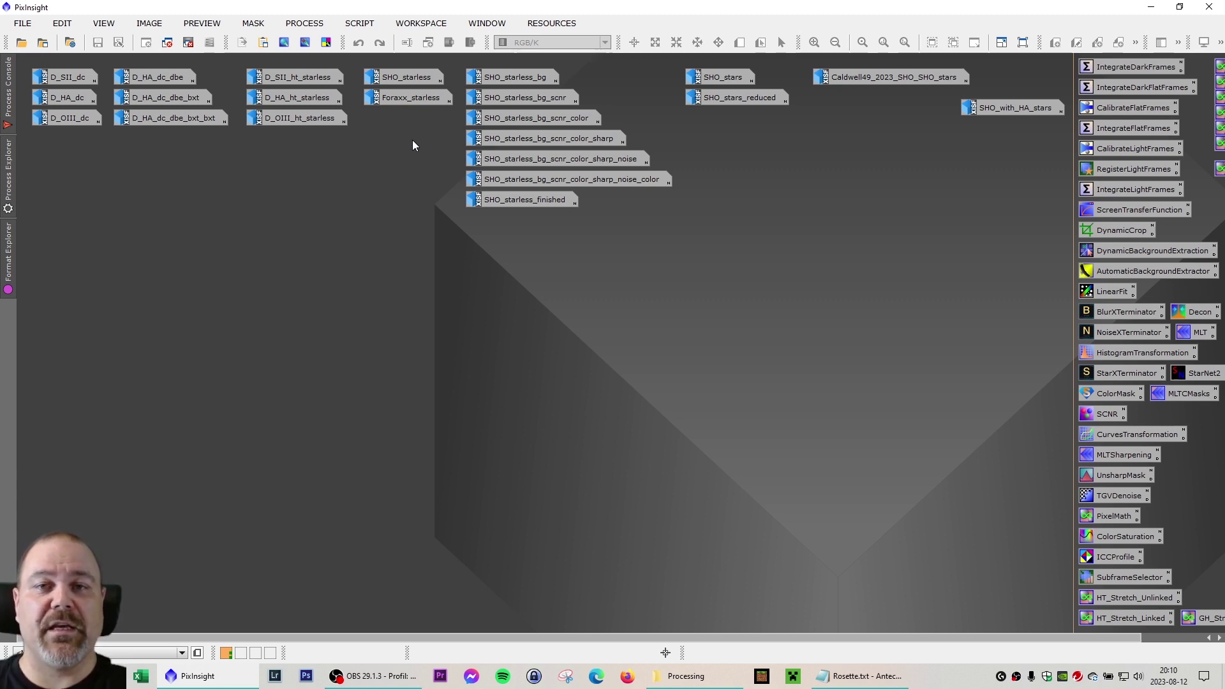
Step: Restore Foraxx_starless and SHO_starless side by side to compare the two palette combinations, and minimize both
double_click(410, 98)
left_click_drag(395, 199, 463, 227)
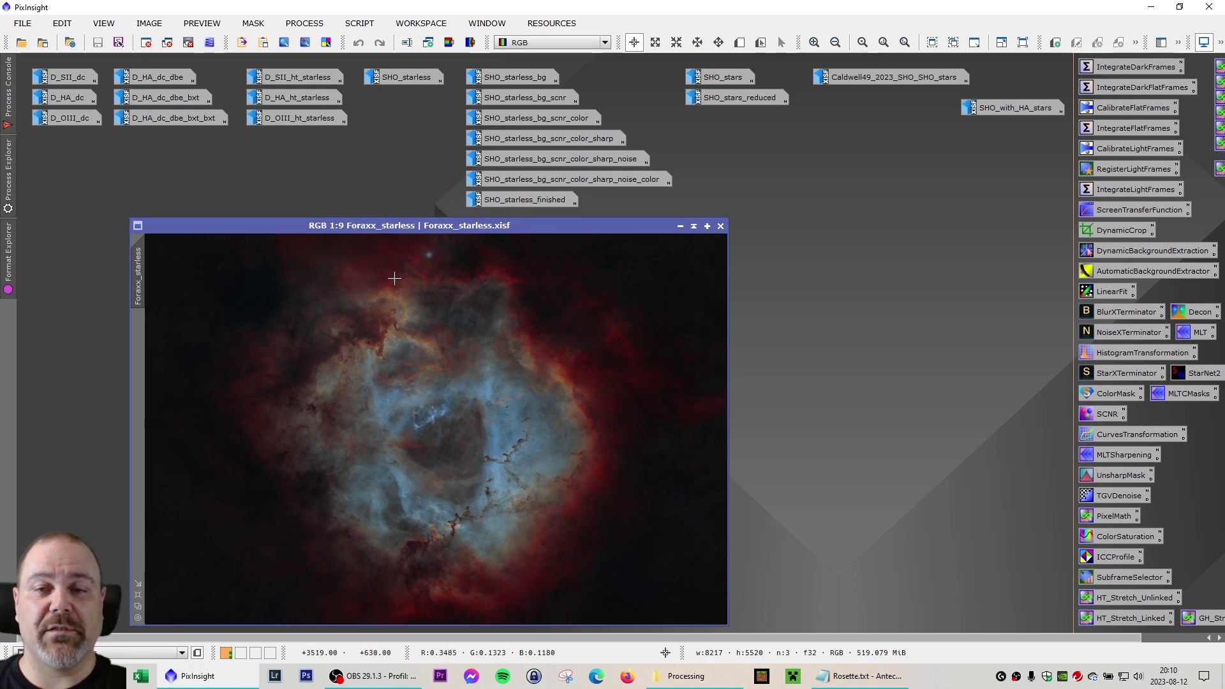
left_click_drag(396, 227, 857, 223)
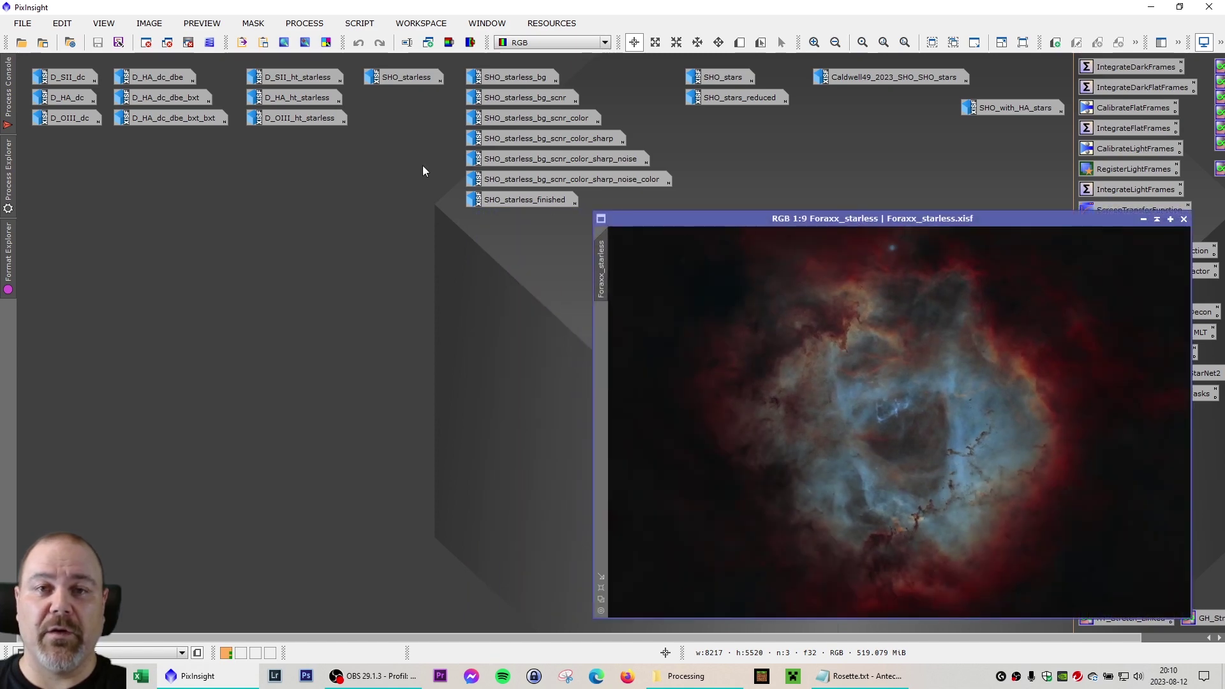
double_click(400, 79)
left_click_drag(463, 69, 242, 222)
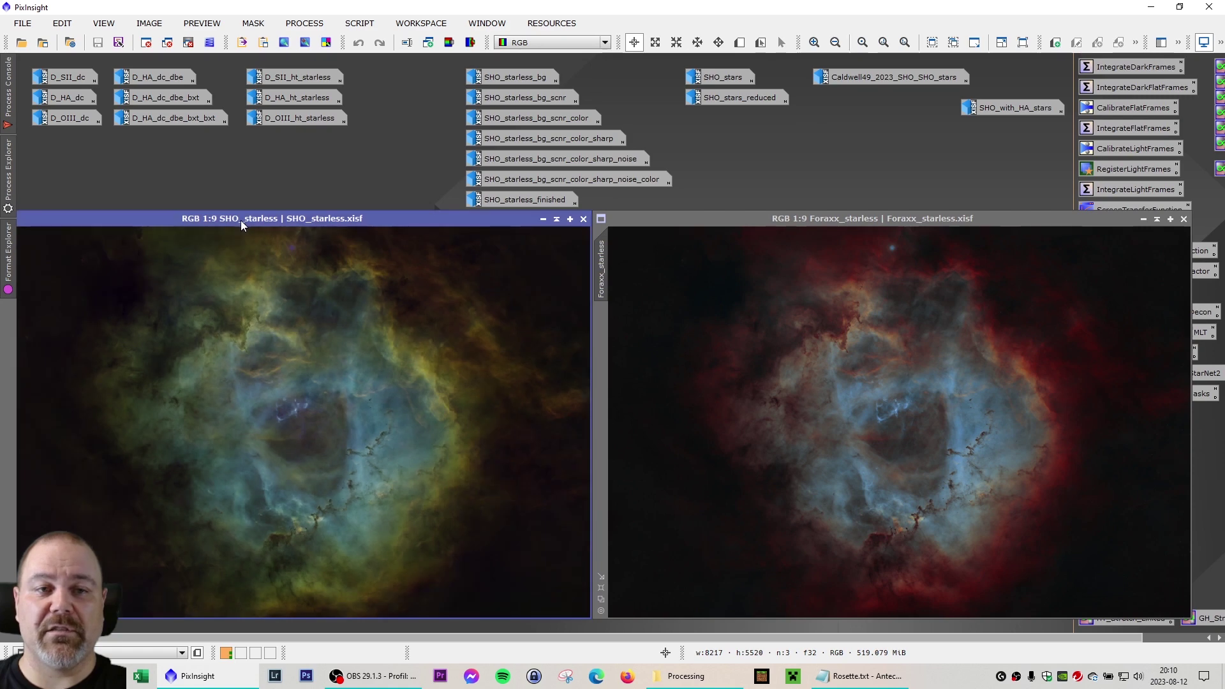
left_click_drag(690, 222, 690, 222)
left_click_drag(401, 217, 423, 218)
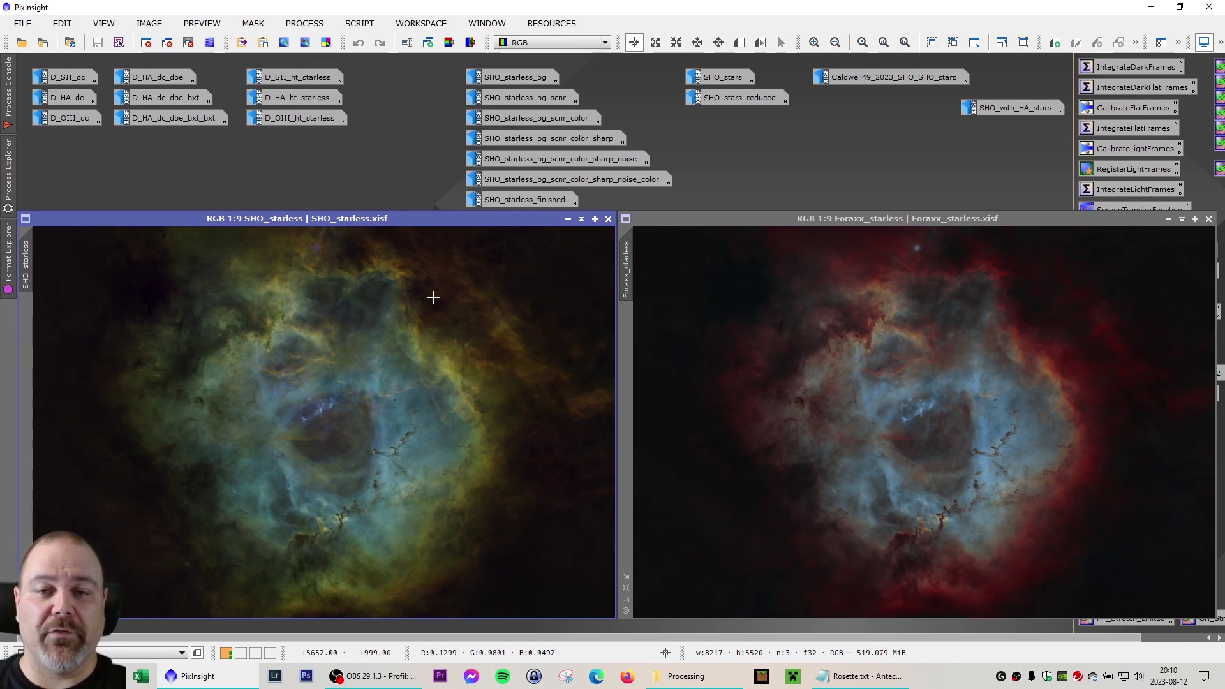
left_click(1168, 218)
left_click(567, 219)
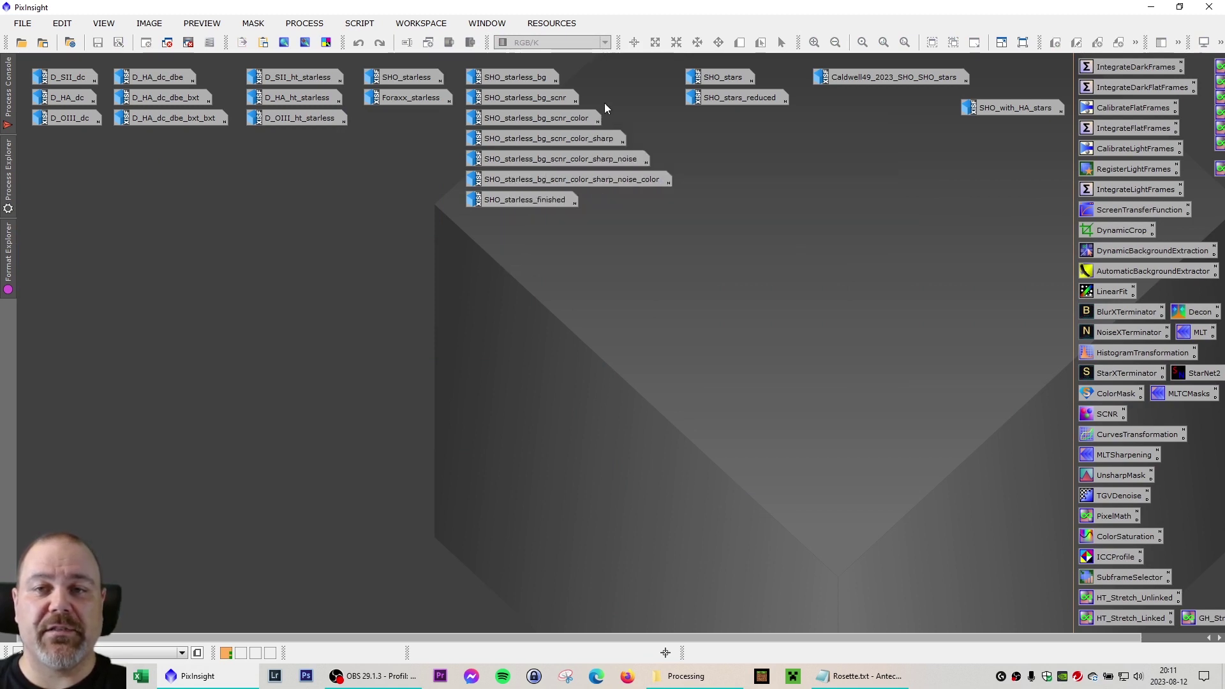
Step: Restore SHO_starless_bg, move it clear of the icons to view the background-corrected image, and minimize it
double_click(517, 78)
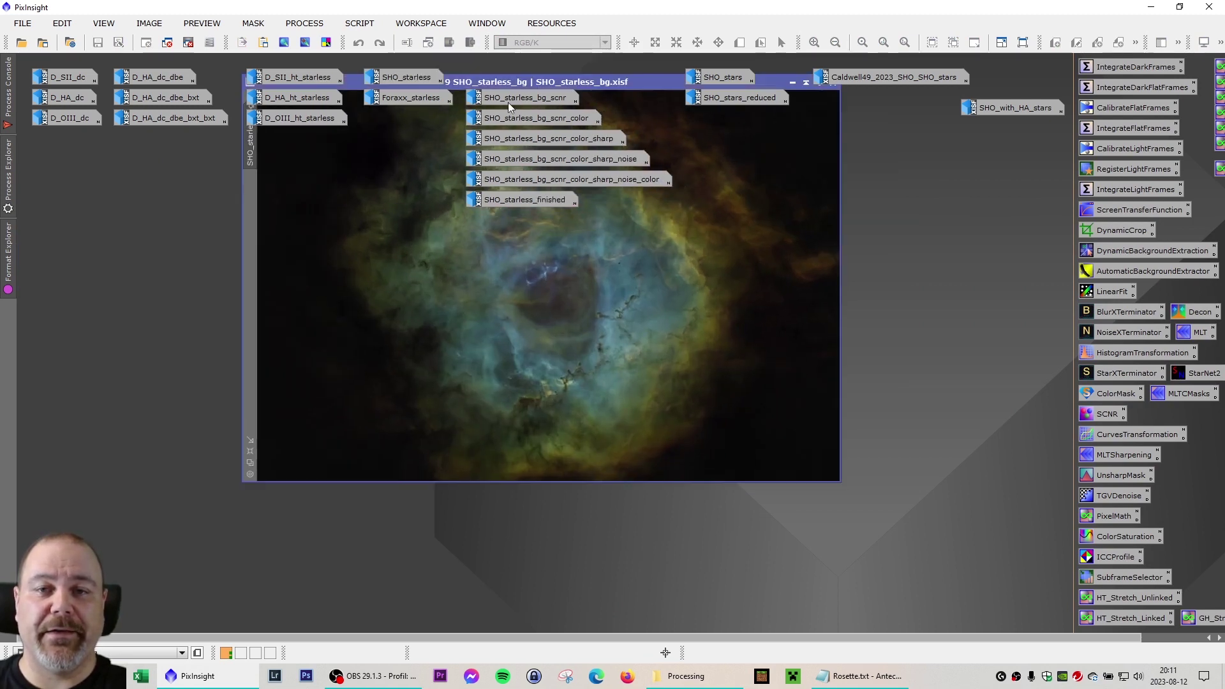
left_click_drag(626, 87, 443, 205)
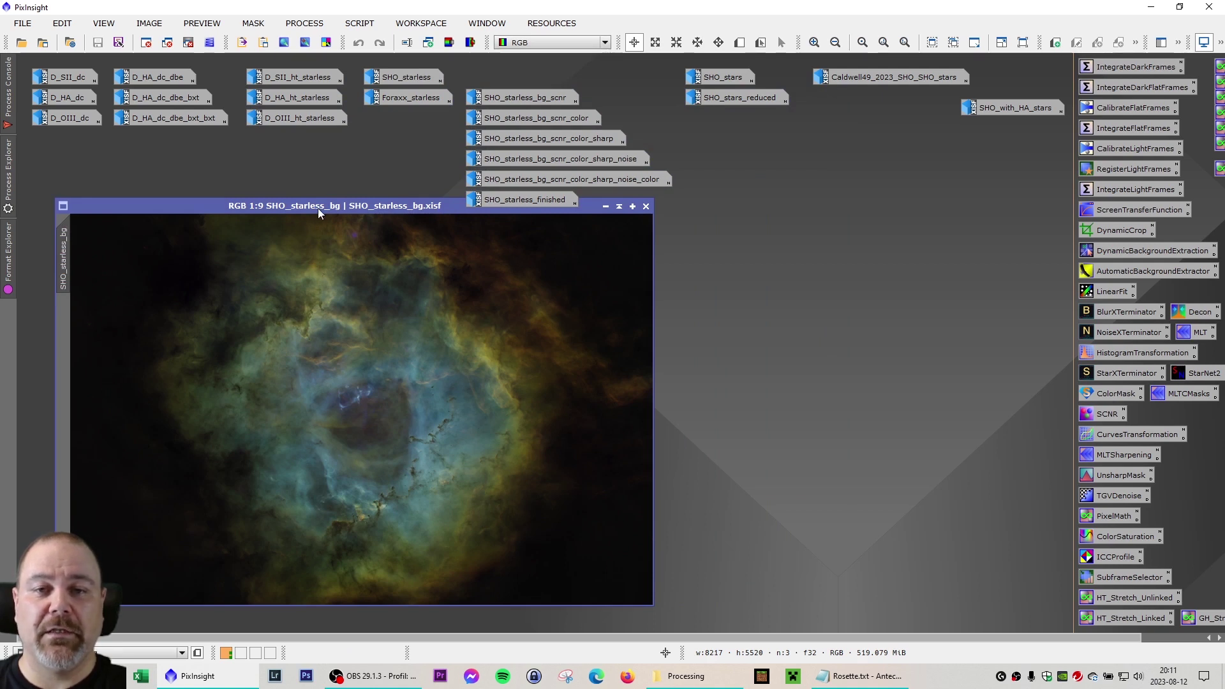
left_click_drag(323, 205, 331, 212)
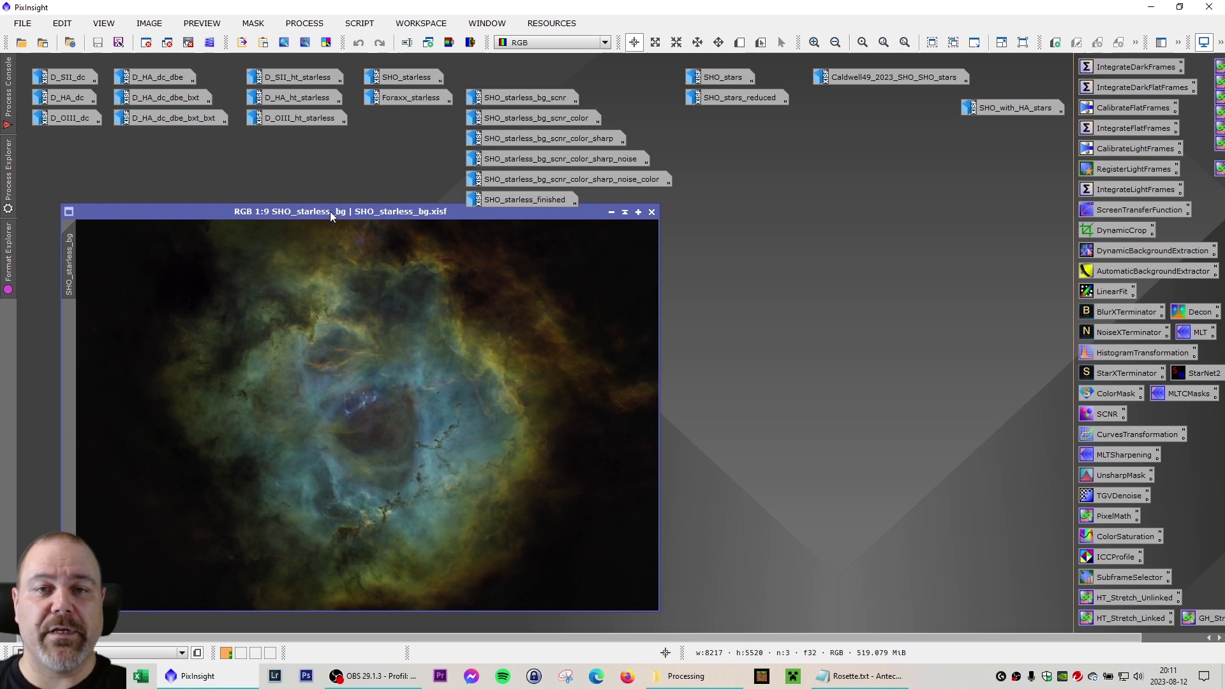
left_click(610, 213)
Step: Restore SHO_starless_bg_scnr, move it below the icons to view the green-noise removal, and minimize it
double_click(542, 100)
left_click_drag(661, 102, 527, 224)
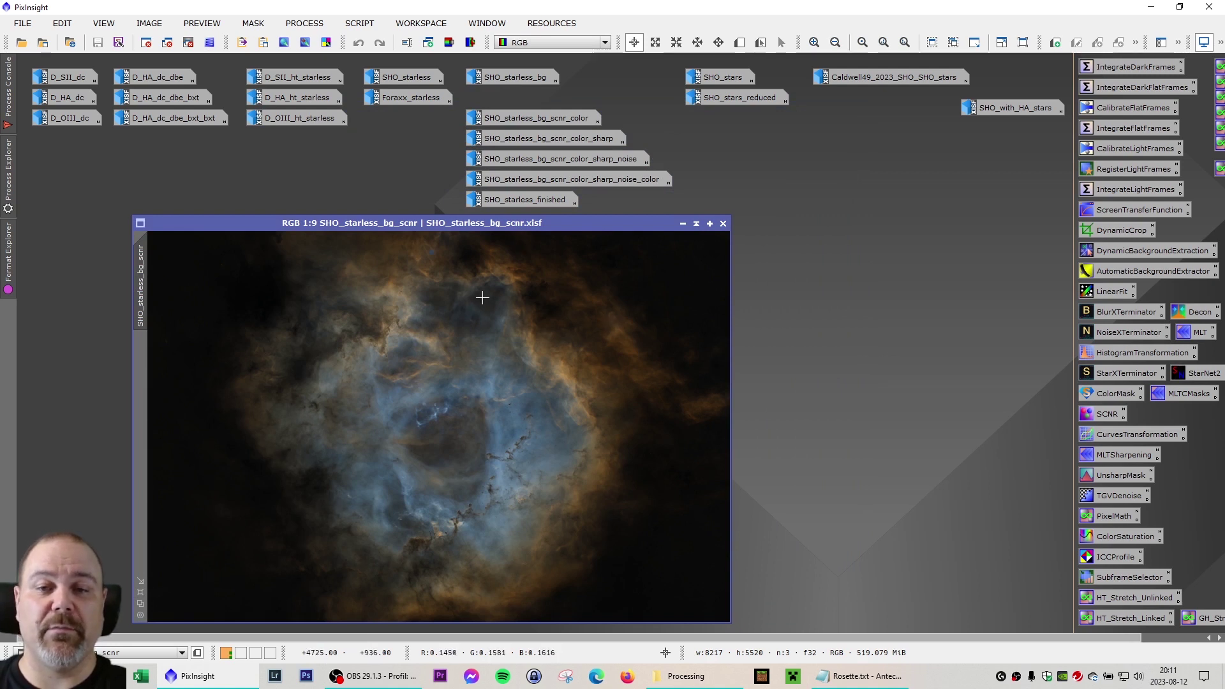
left_click_drag(391, 228, 371, 223)
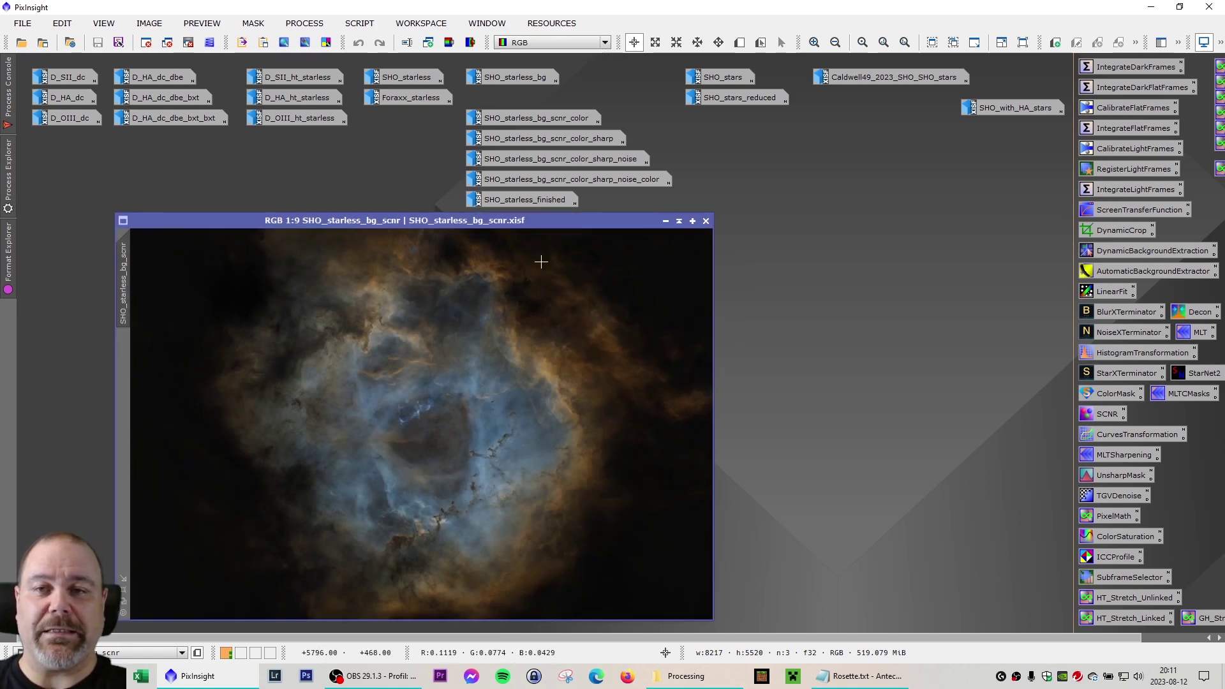
left_click(666, 224)
Step: Restore SHO_starless_bg_scnr_color and place it below the icons to view the color-adjusted starless image
mouse_move(572, 120)
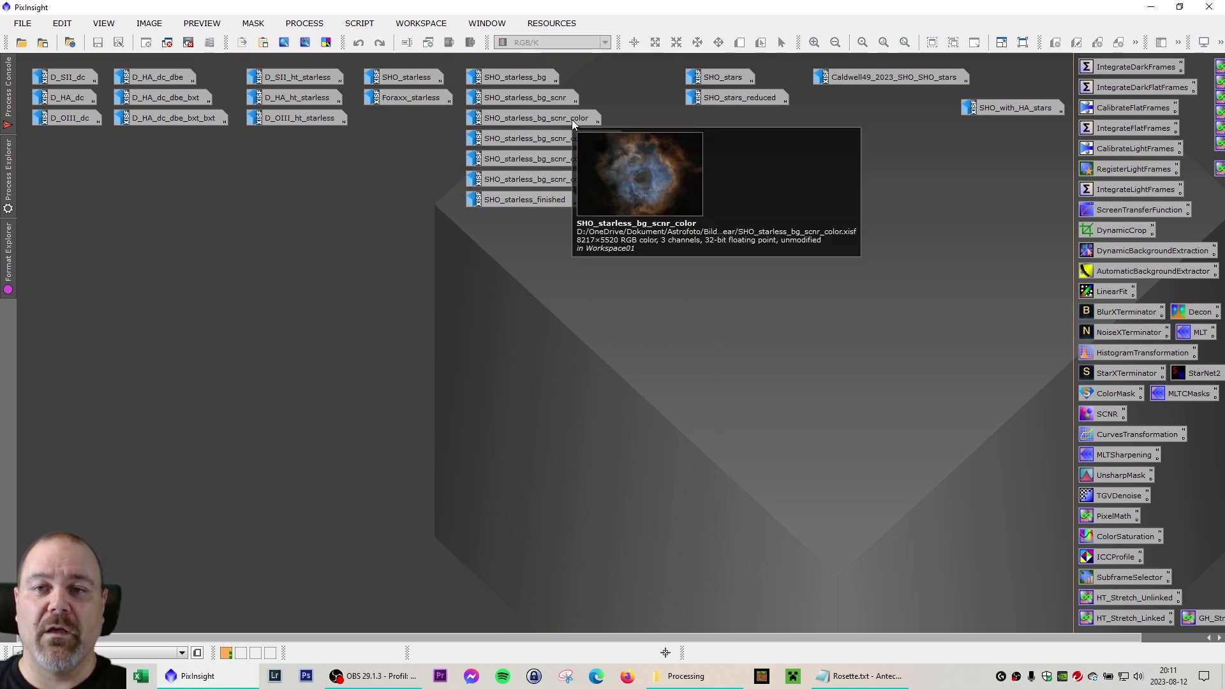
mouse_move(601, 147)
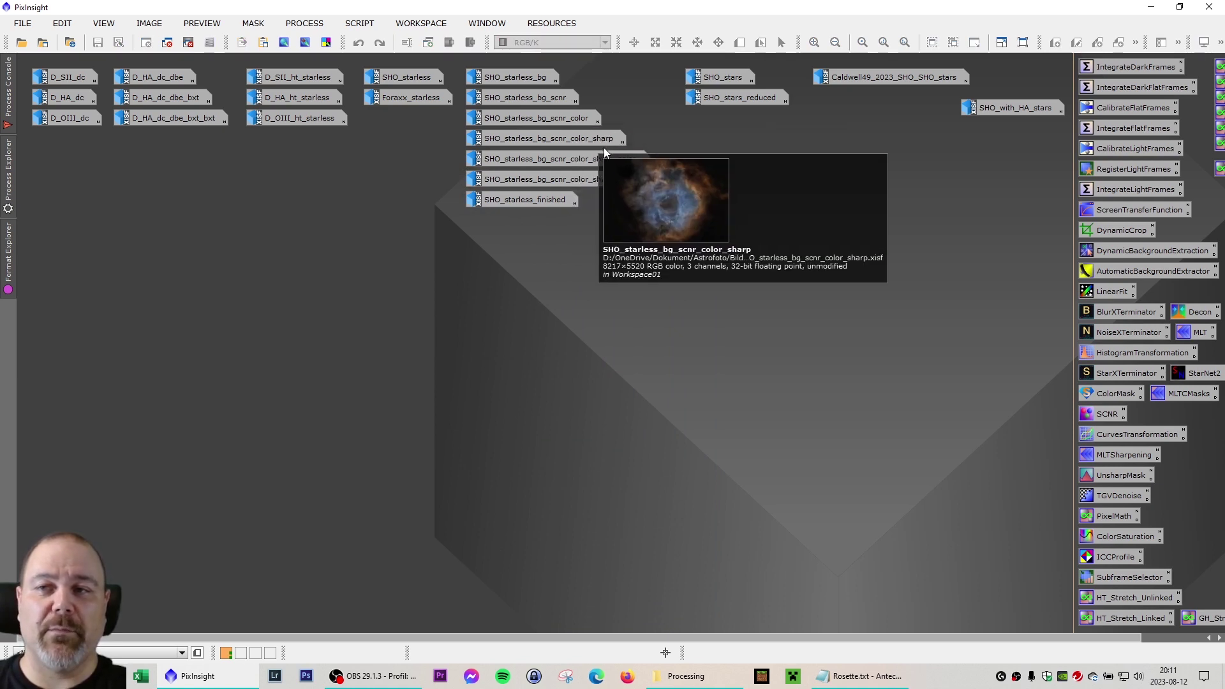
double_click(563, 120)
left_click_drag(706, 121, 490, 226)
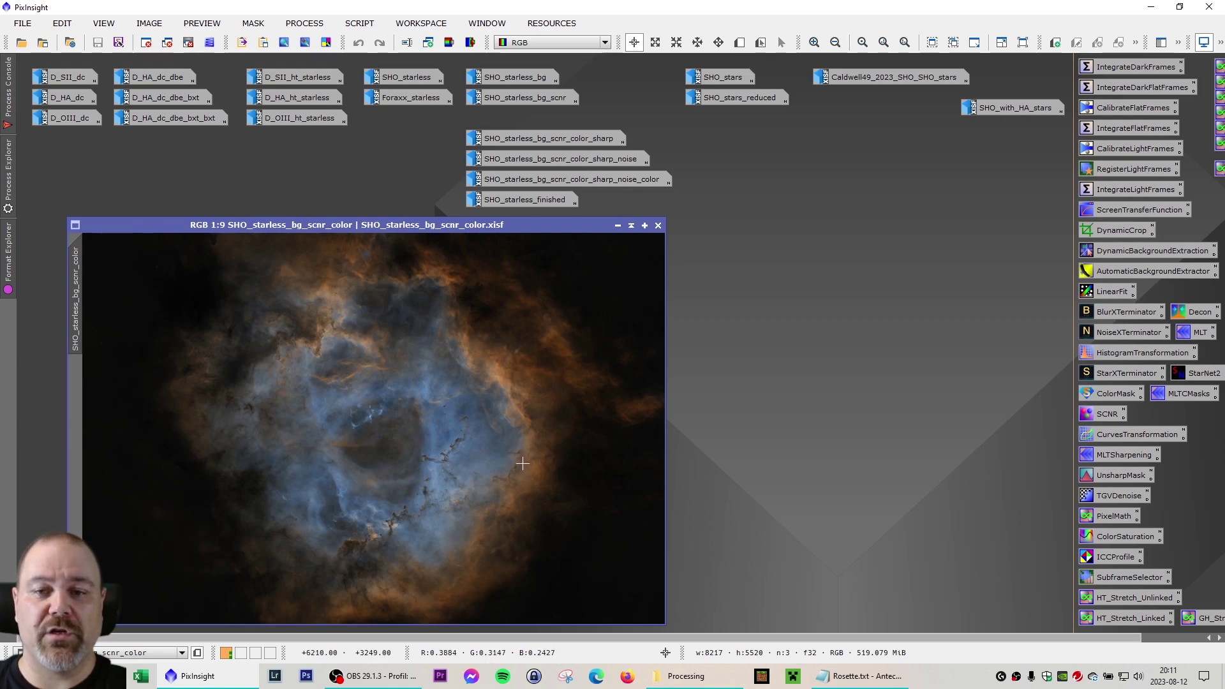
left_click_drag(378, 223, 401, 222)
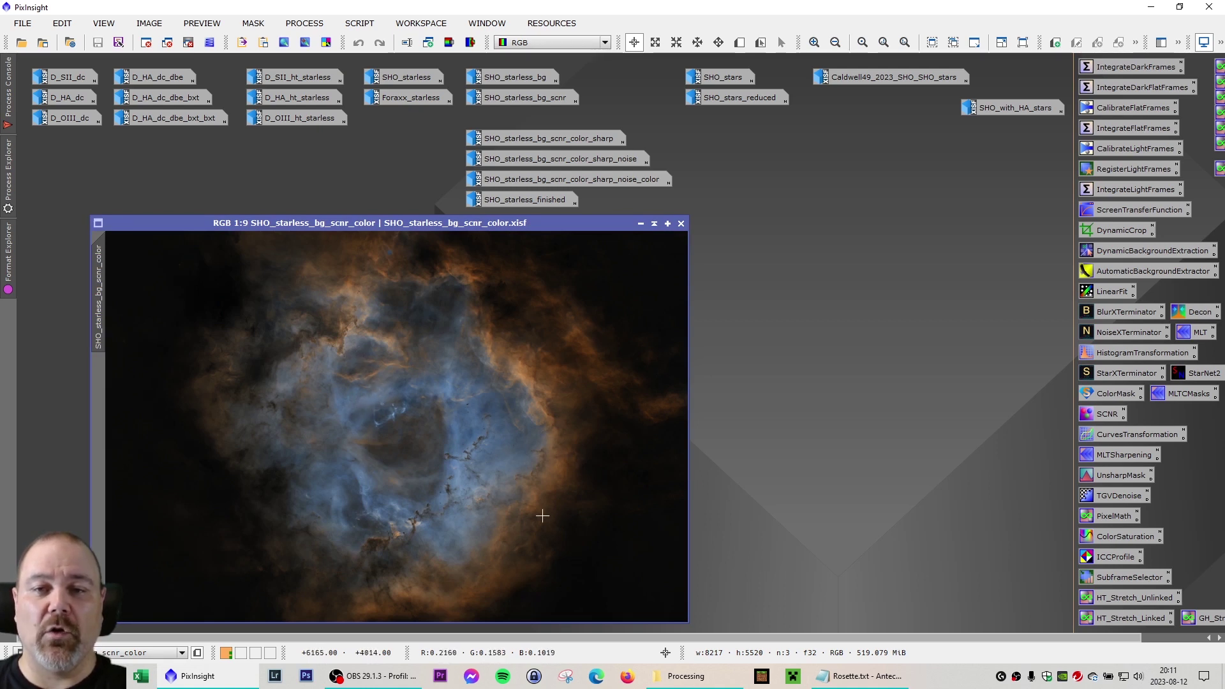
Step: Minimize the color-adjusted starless image, restore SHO_starless_bg_scnr_color_sharp below the icons to view the sharpening, and minimize it
left_click(641, 223)
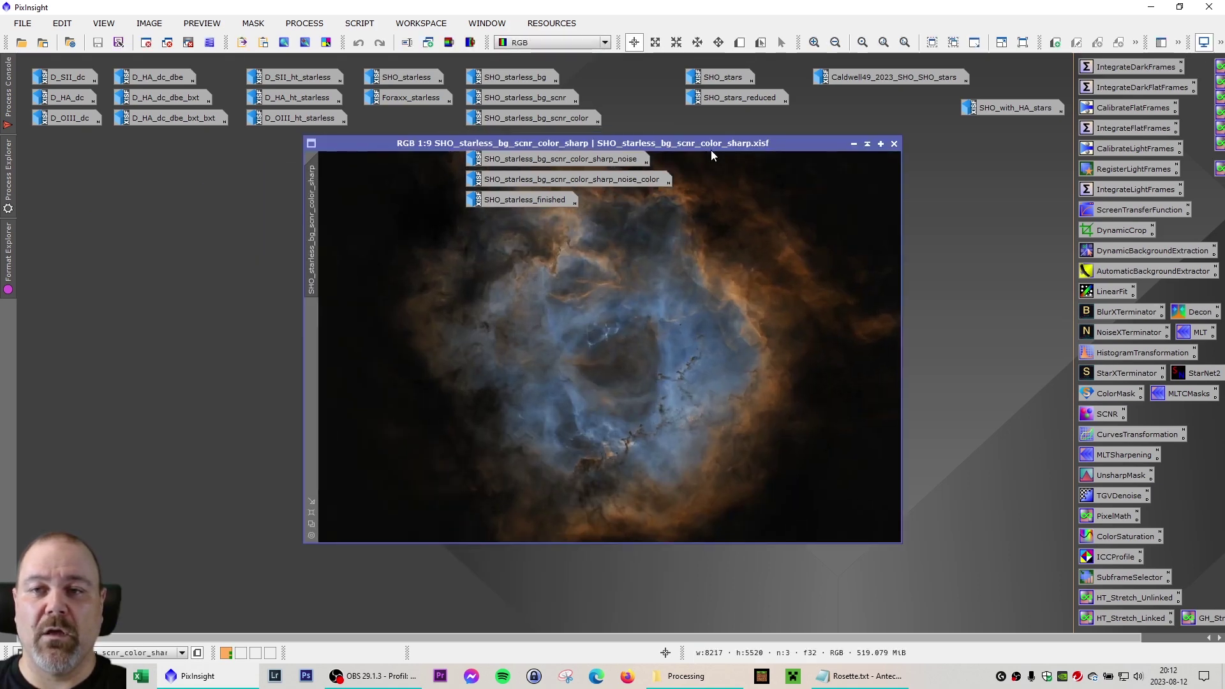
left_click_drag(709, 189, 536, 215)
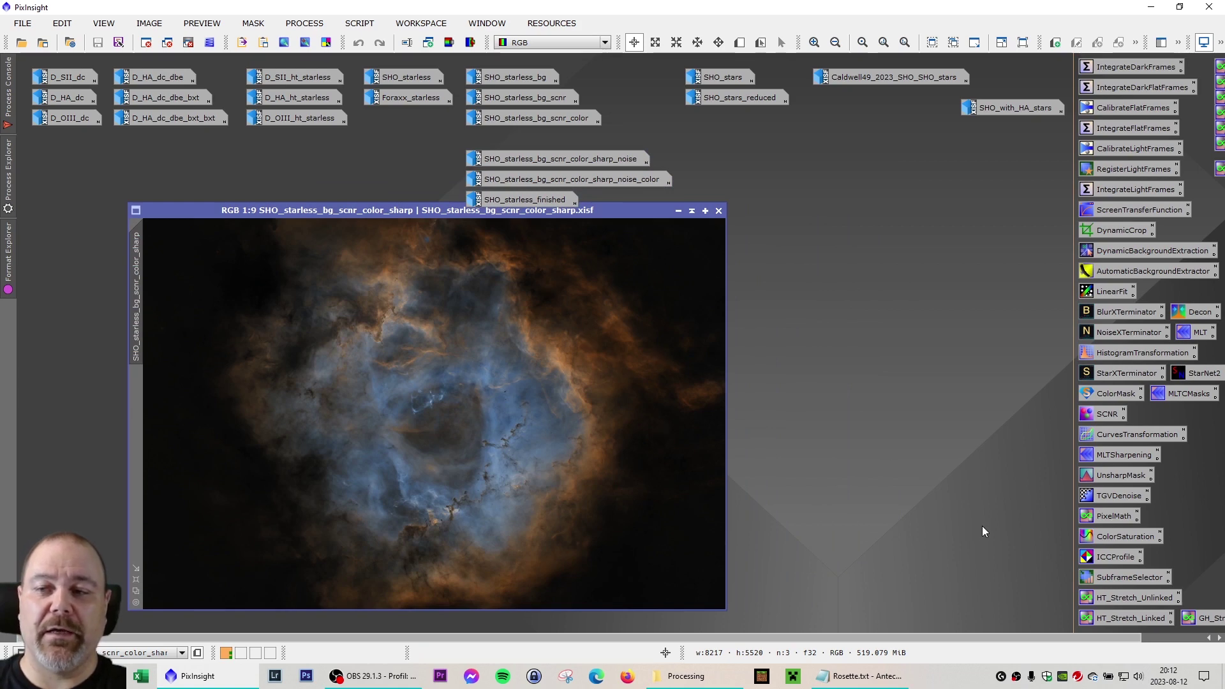
left_click_drag(612, 208, 625, 220)
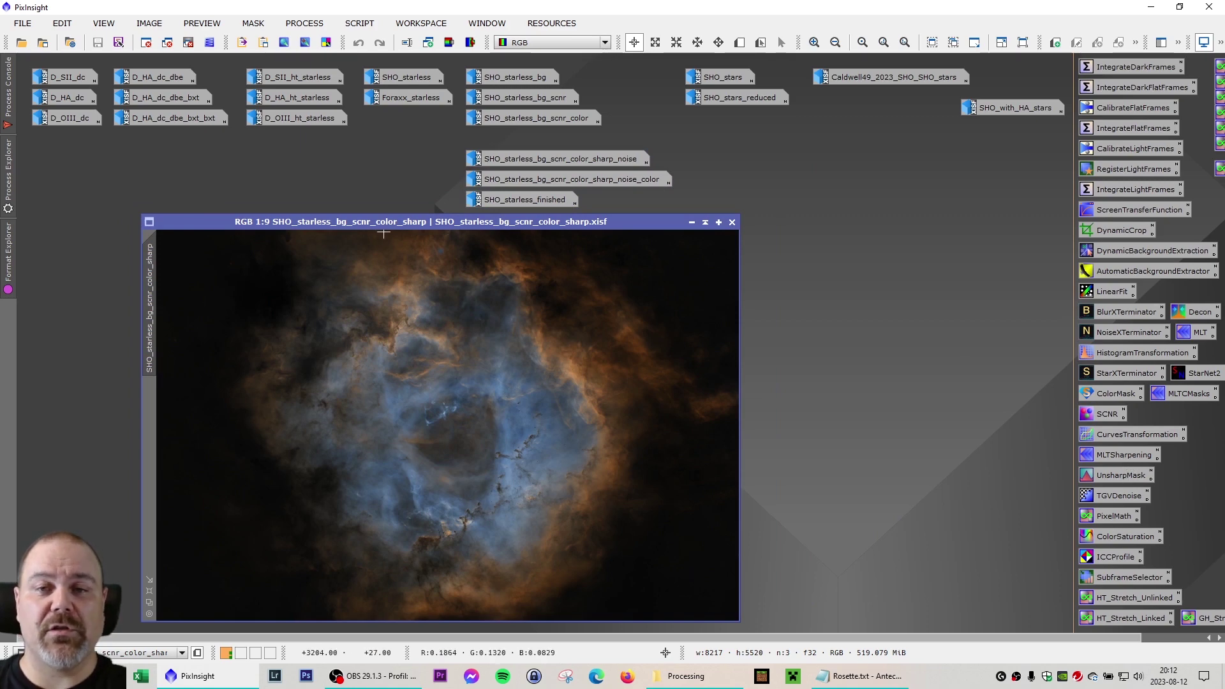
left_click_drag(364, 221, 351, 219)
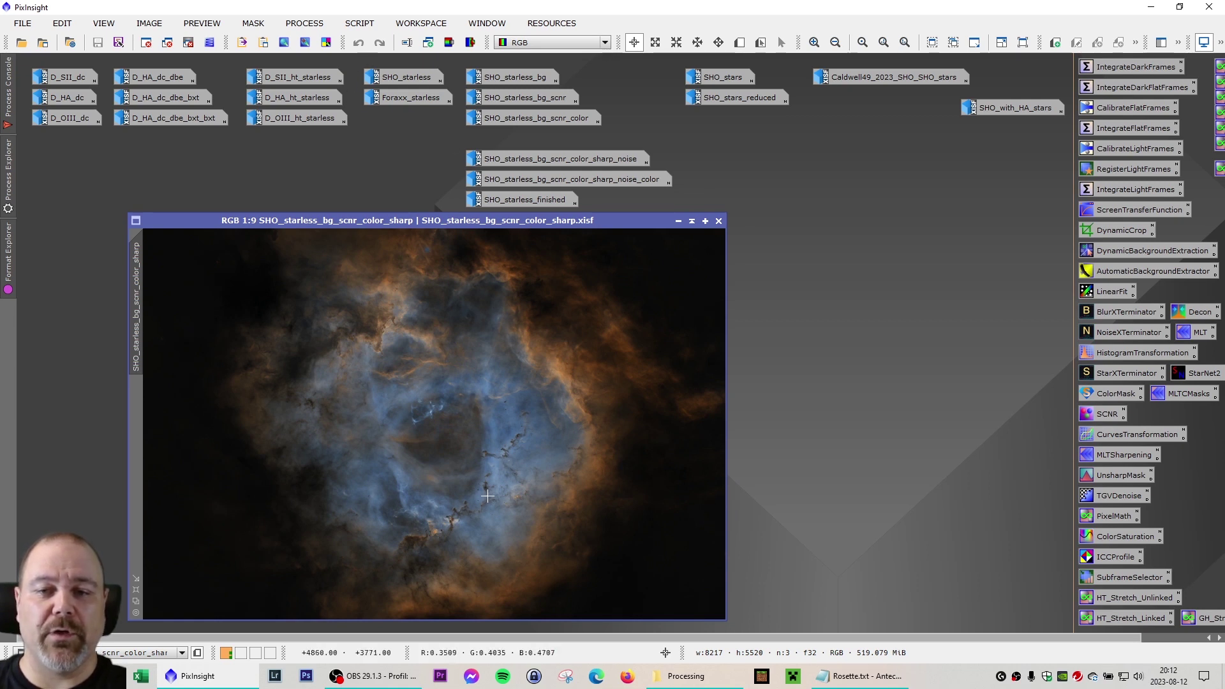
left_click(678, 220)
Step: Restore SHO_starless_bg_scnr_color_sharp_noise below the icons, examine the noise reduction up close around the dark dust lanes, and minimize it
double_click(607, 158)
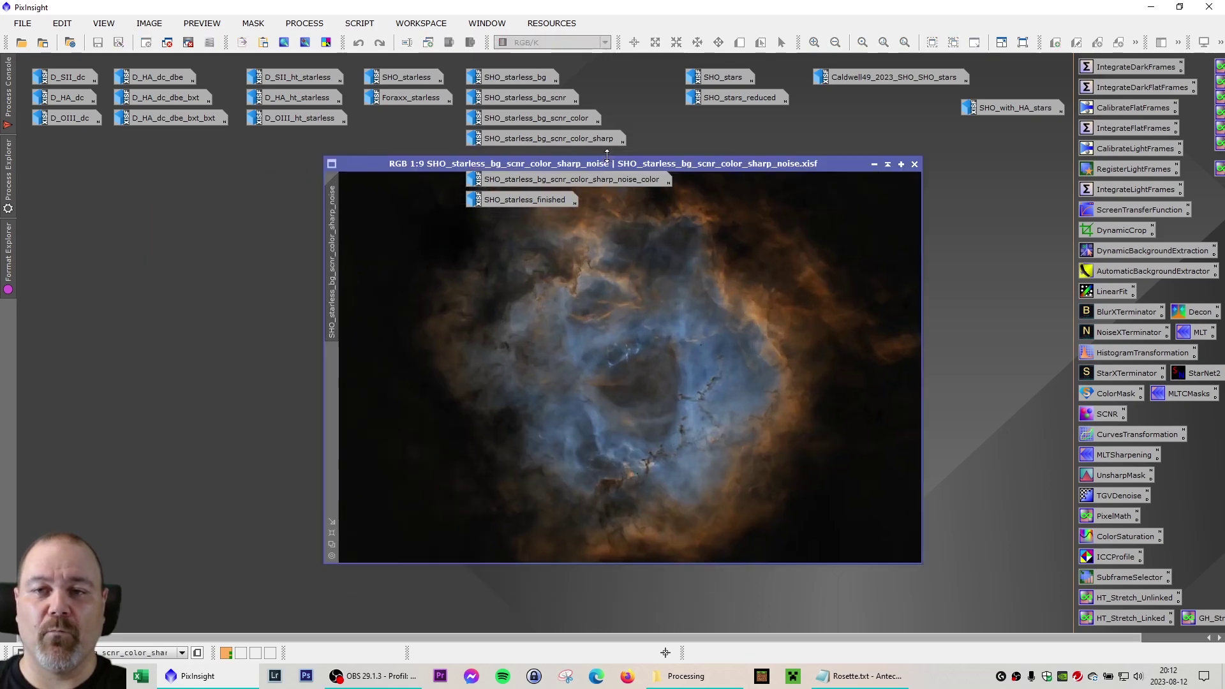
left_click_drag(711, 168, 473, 226)
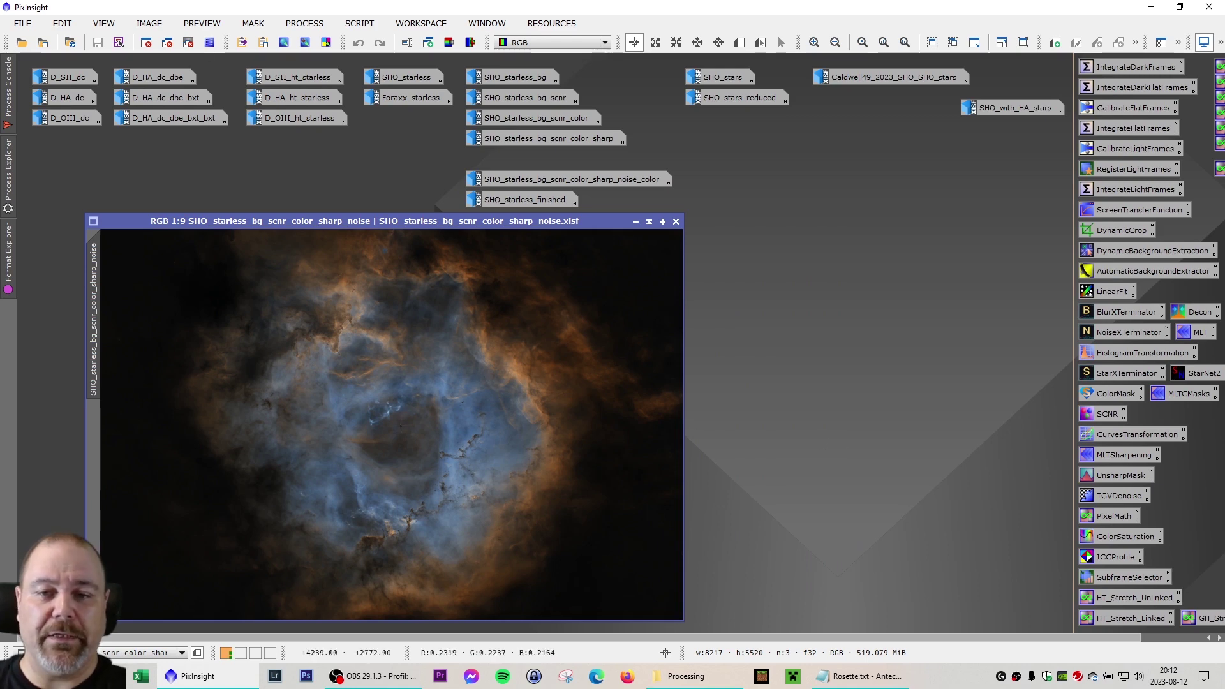
scroll(465, 491, "up", 4)
scroll(466, 492, "up", 3)
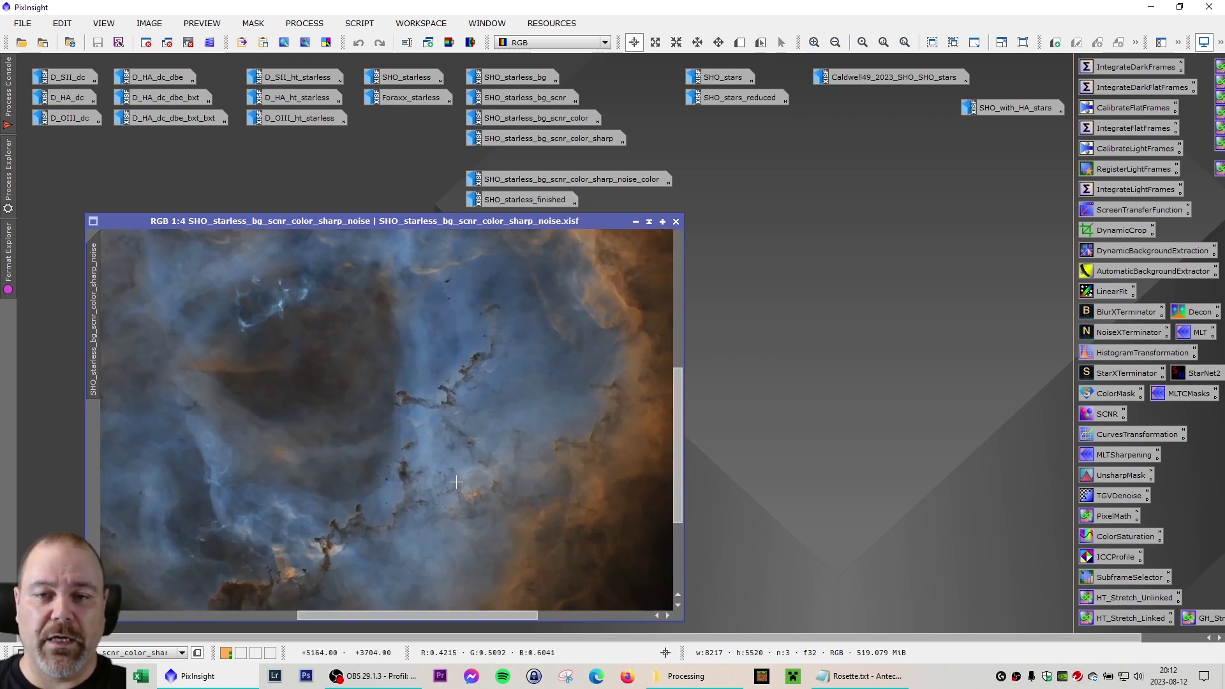
scroll(576, 387, "up", 1)
scroll(577, 387, "down", 1)
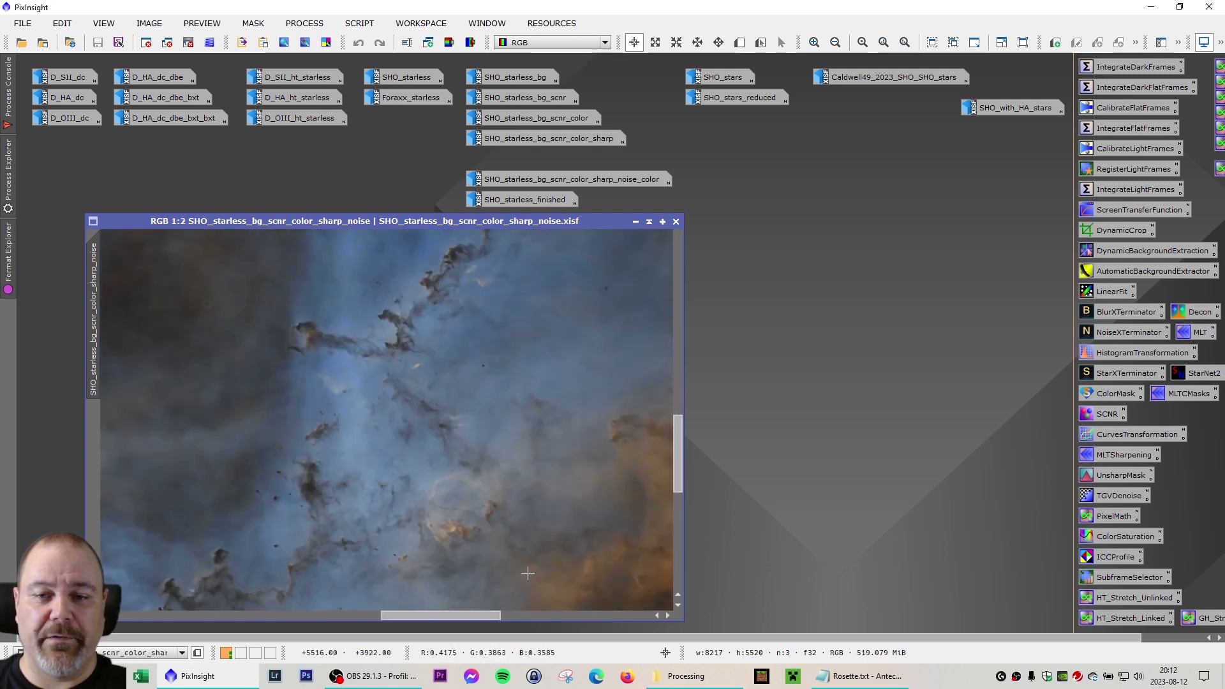
mouse_move(450, 614)
left_mouse_down()
mouse_move(514, 615)
mouse_move(444, 611)
left_mouse_up()
scroll(396, 536, "down", 1)
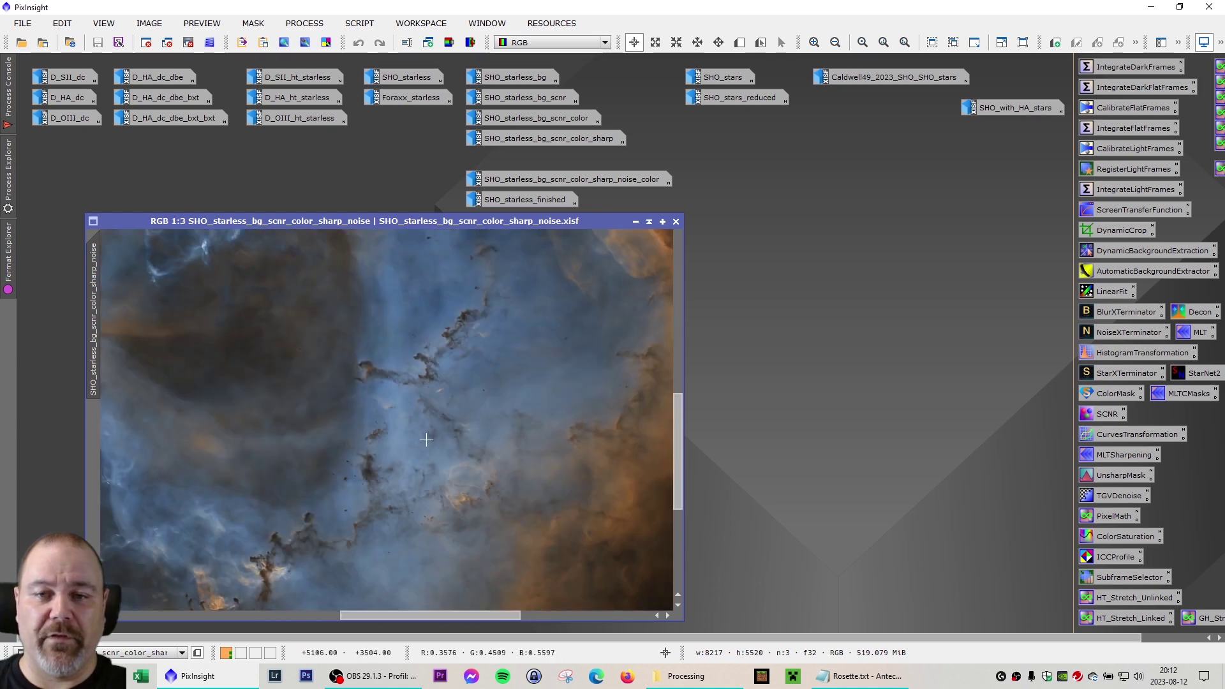
scroll(356, 438, "up", 1)
scroll(336, 496, "down", 1)
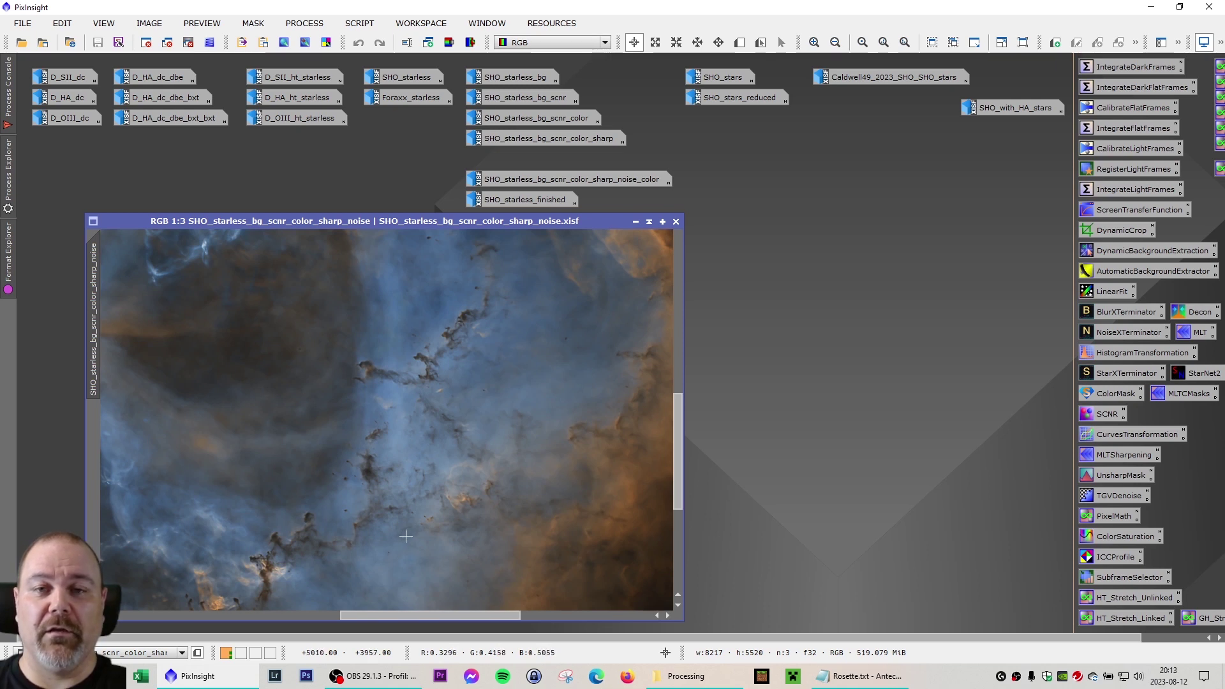
left_click(635, 221)
Step: View SHO_starless_bg_scnr_color_sharp_noise_color below the icons, minimize it, and restore SHO_starless_finished in its place
double_click(571, 179)
left_click_drag(688, 205, 409, 227)
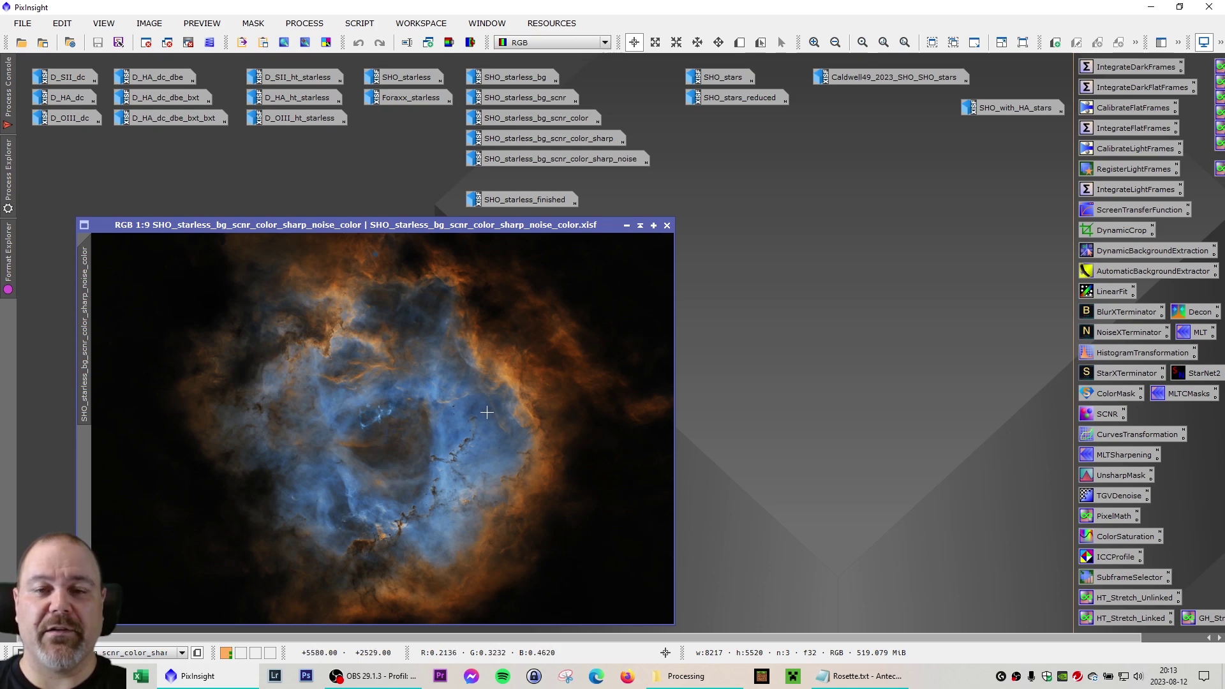
left_click(629, 227)
double_click(522, 199)
left_click_drag(674, 205, 390, 217)
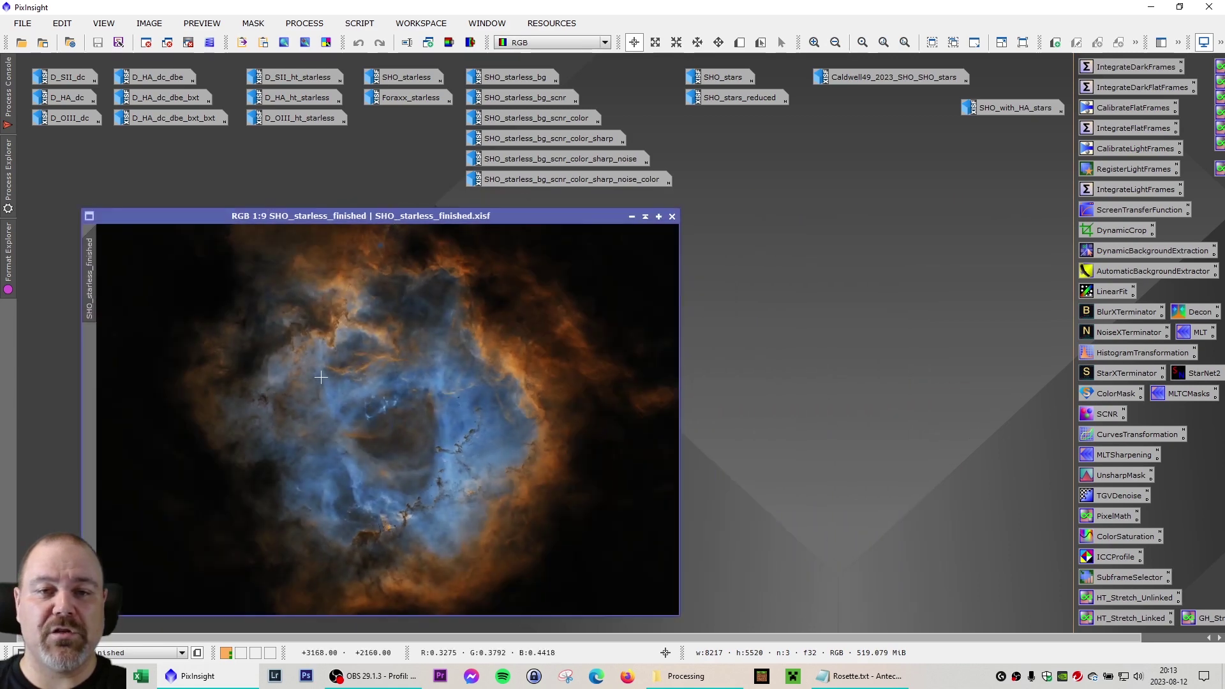
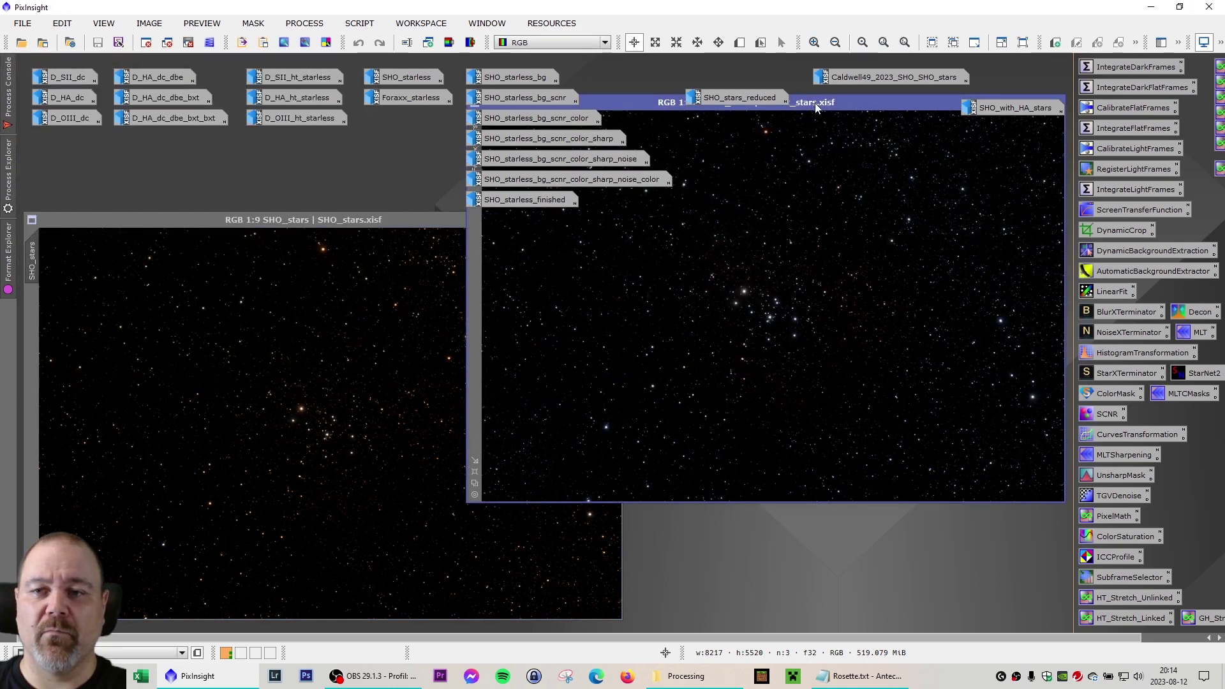
Step: Place Foraxx_stars beside SHO_stars to compare the star colors, and close Foraxx_stars
left_click_drag(814, 102, 886, 222)
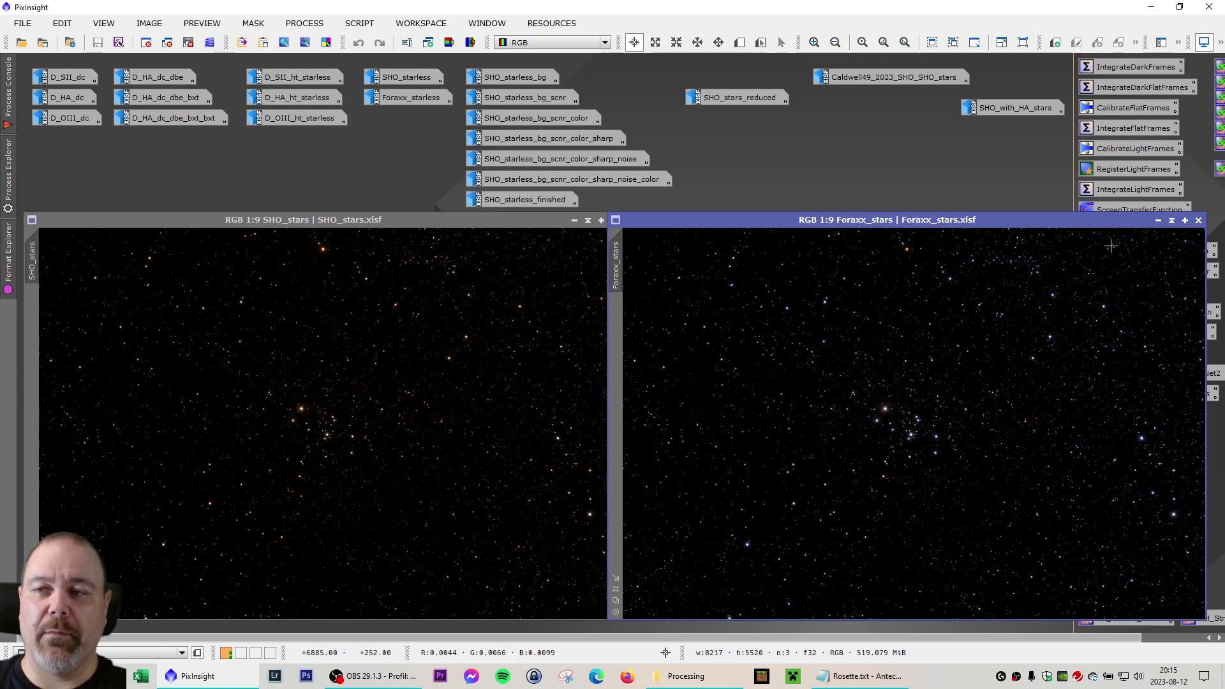
left_click(1199, 220)
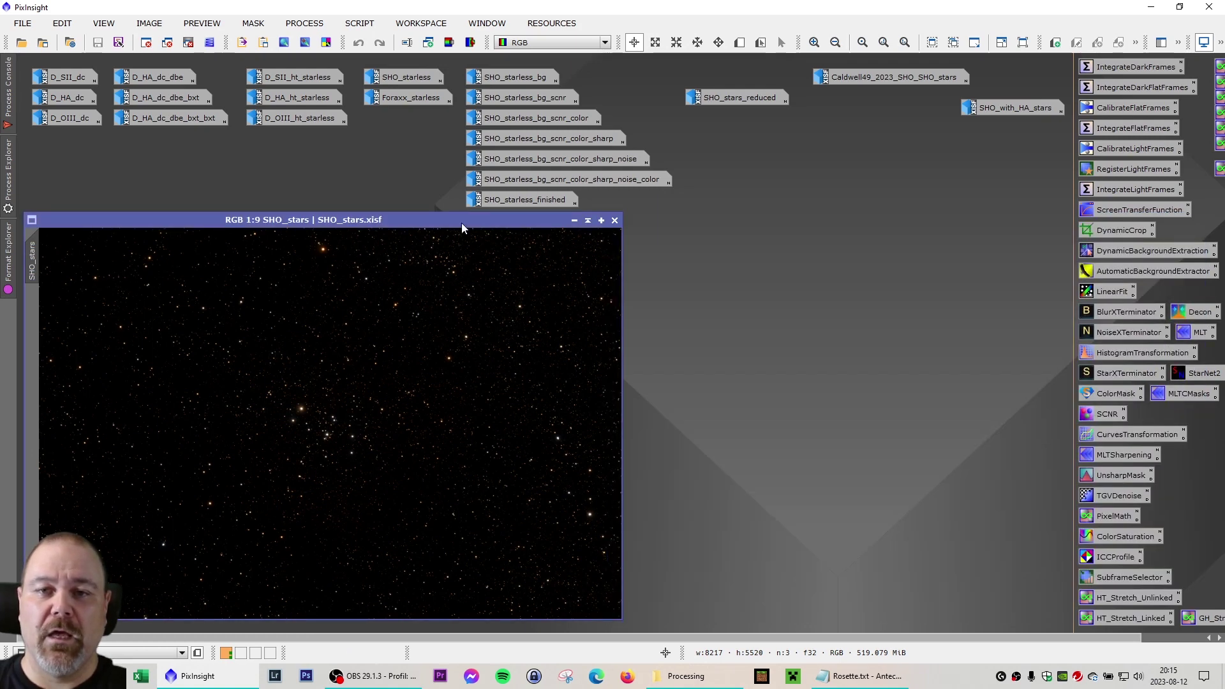
left_click_drag(450, 222, 439, 220)
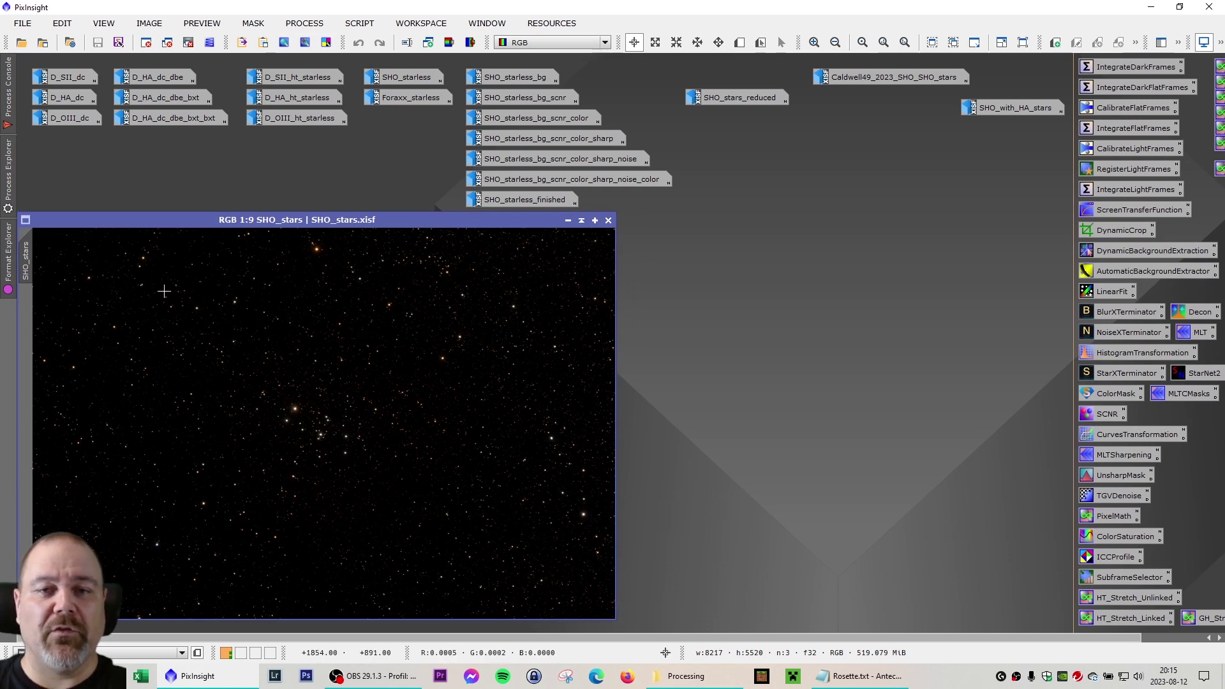
Step: Restore SHO_stars_reduced beside SHO_stars to compare the star reduction, and minimize both images
double_click(742, 98)
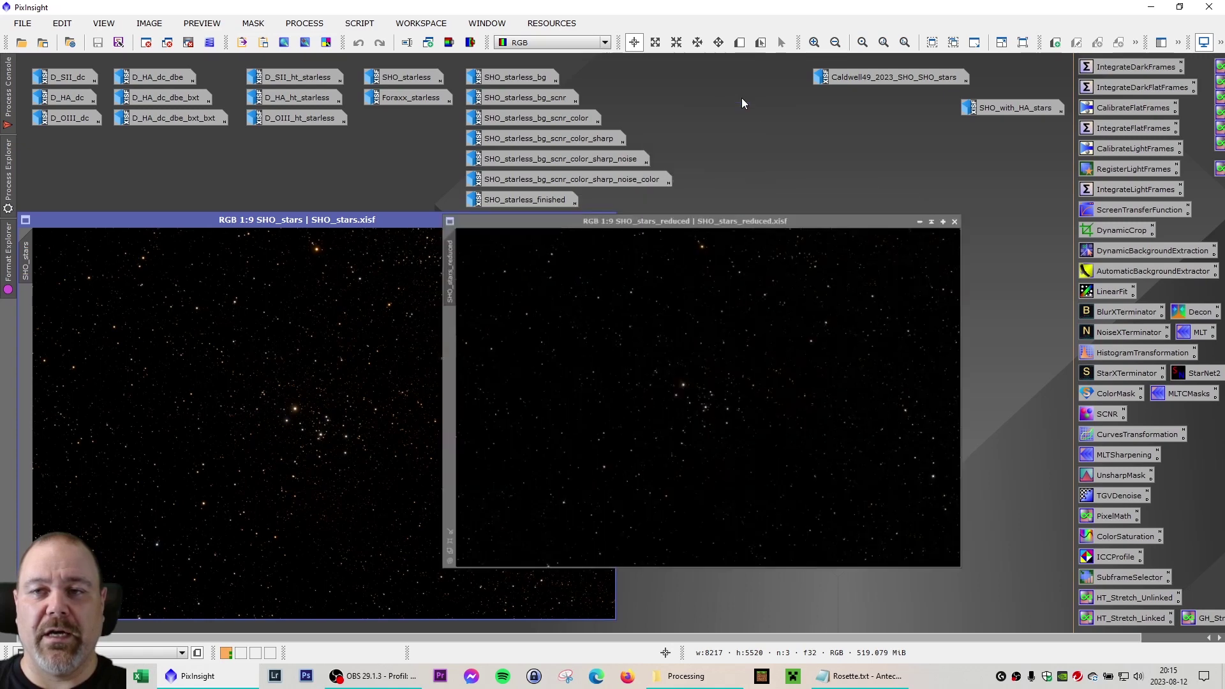
left_click_drag(724, 221, 899, 218)
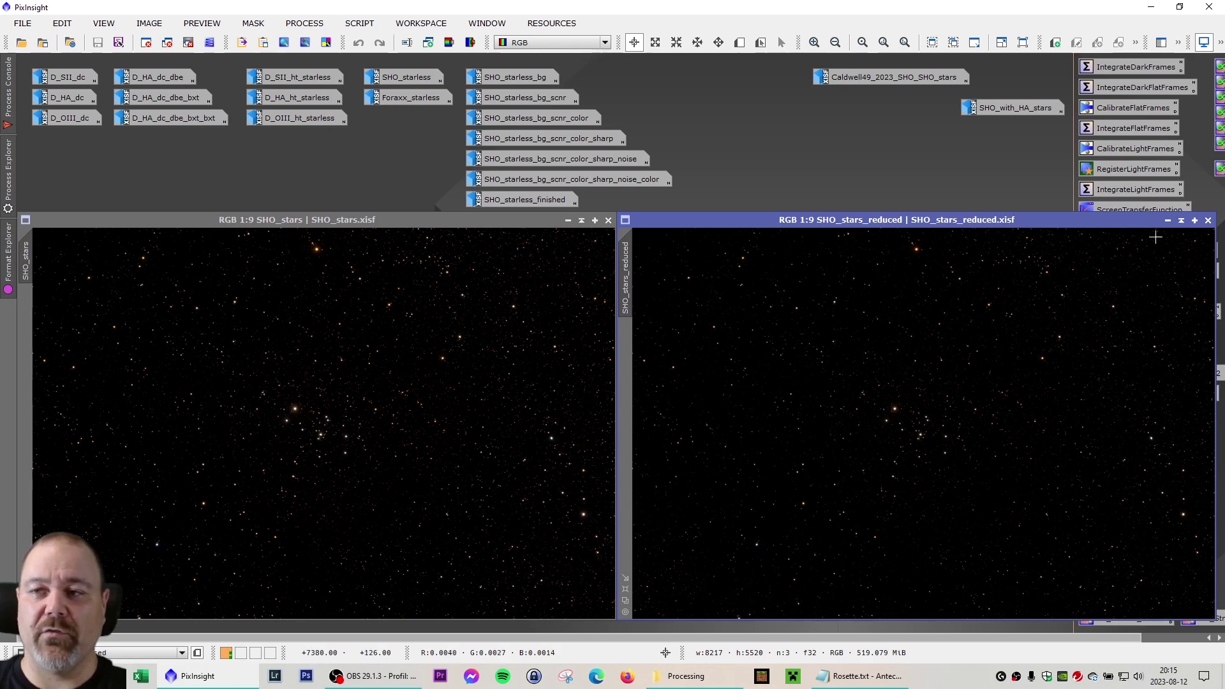
left_click(1167, 221)
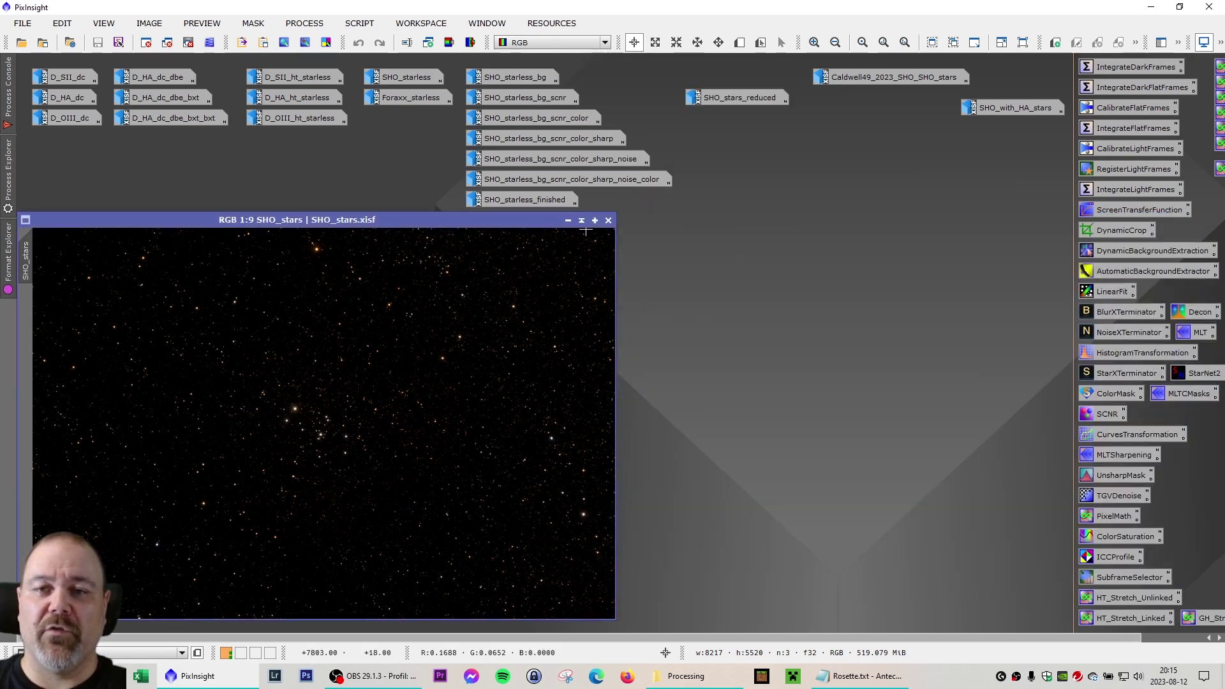
left_click(568, 220)
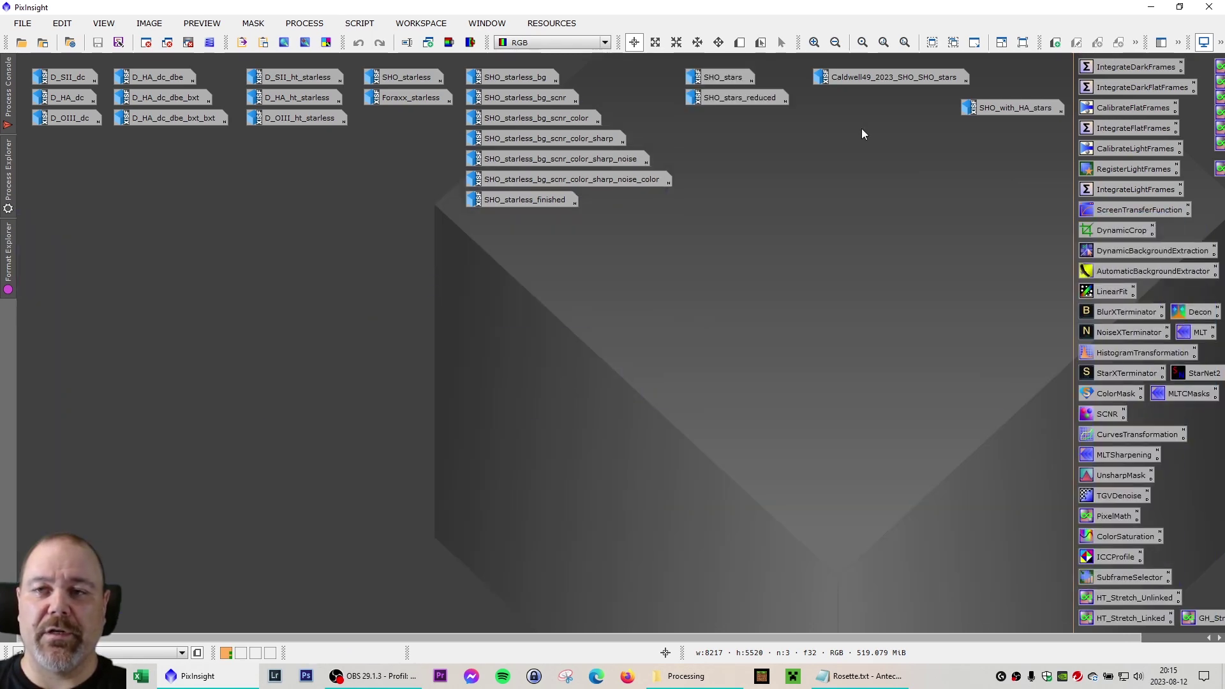
Step: Restore Caldwell49_2023_SHO_SHO_stars and SHO_with_HA_stars and place them side by side below the icons
double_click(874, 78)
left_click_drag(804, 61, 338, 224)
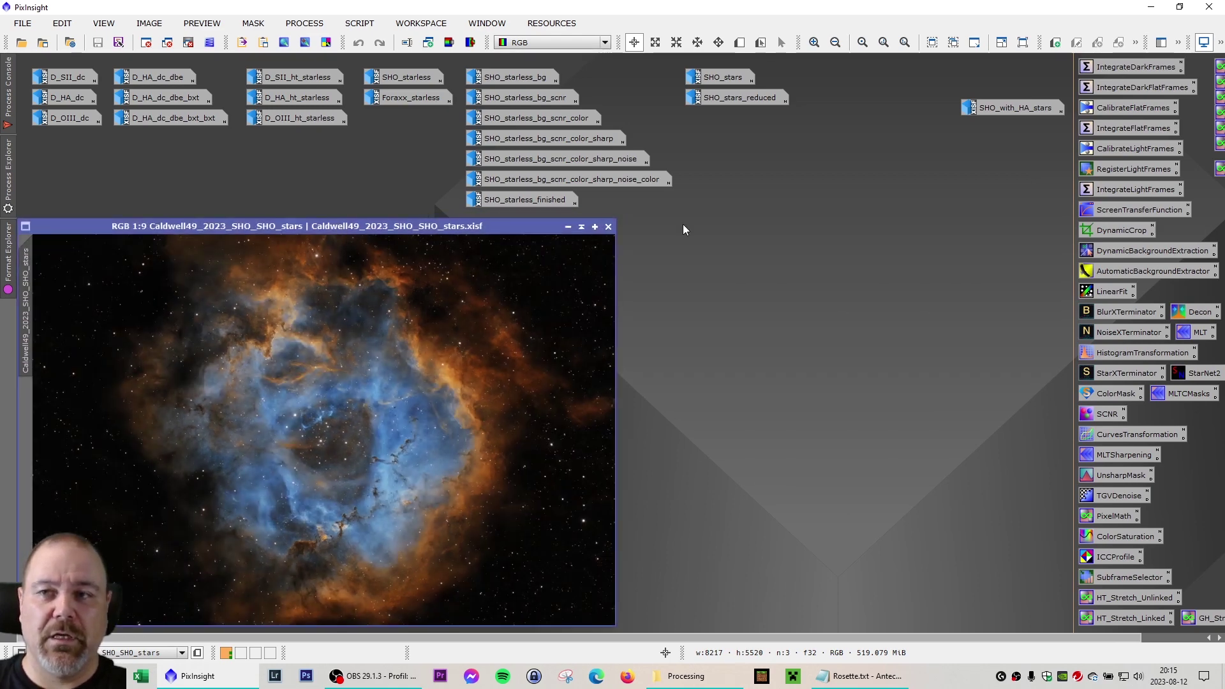
double_click(1017, 112)
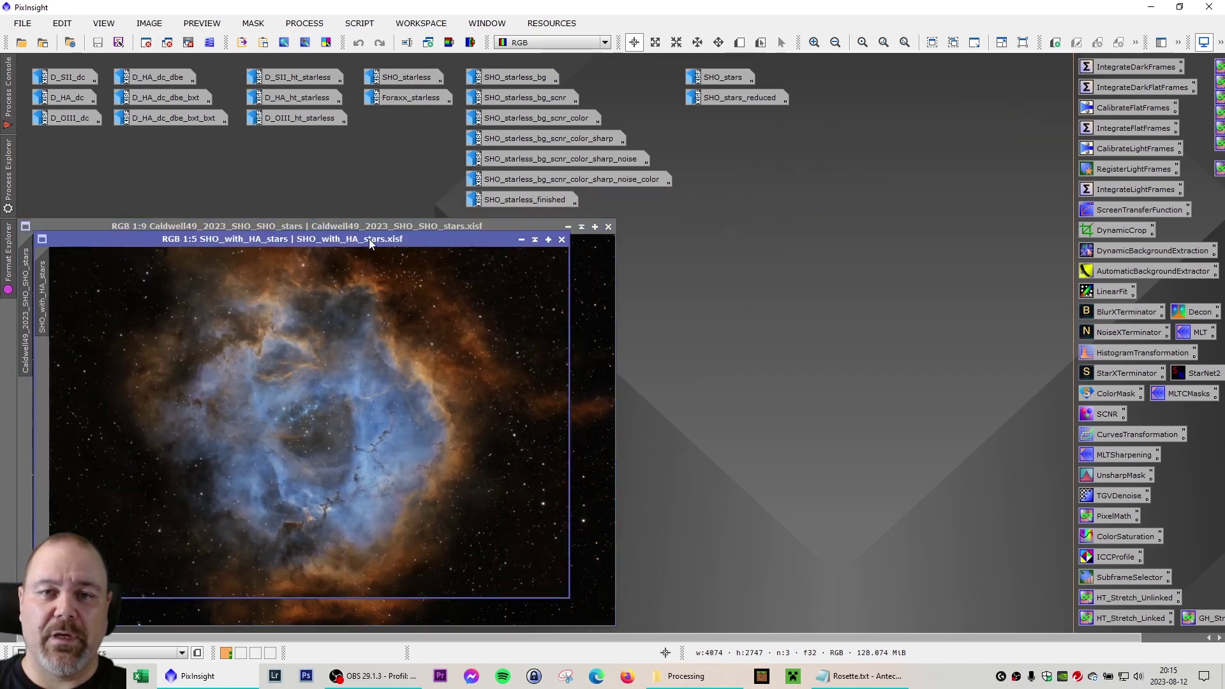
left_click_drag(369, 239, 948, 228)
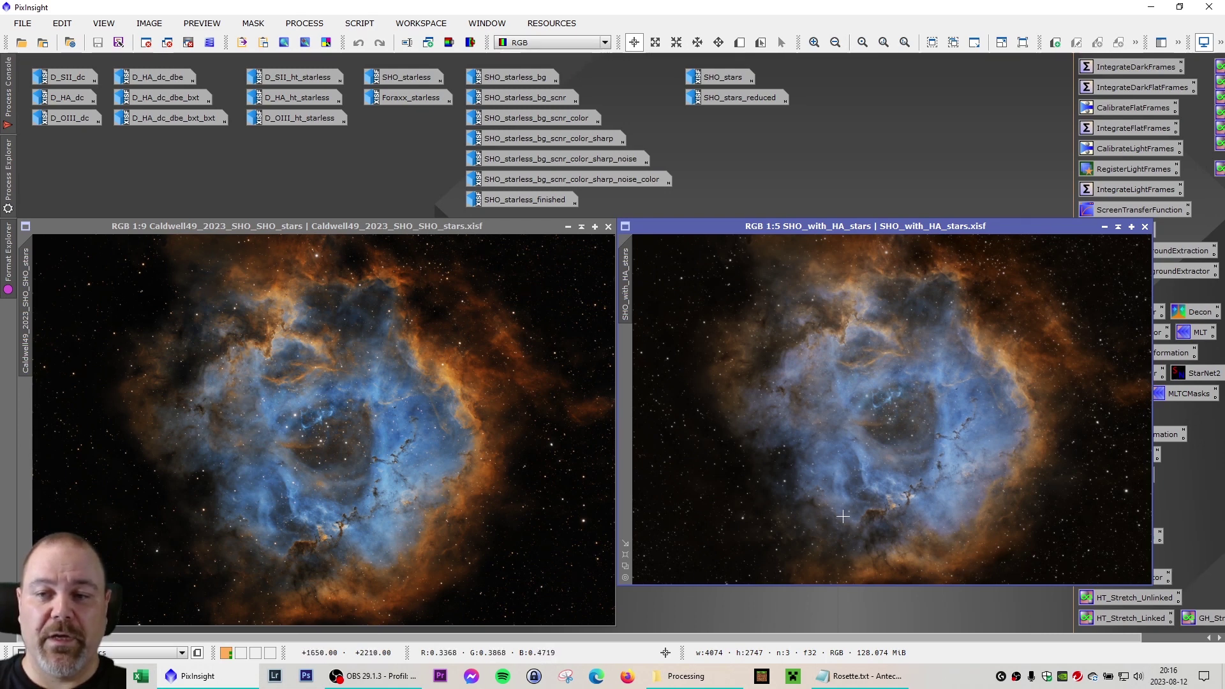
Step: Examine the dark dust pillars and stars at close range in both final images, and return both to the full-nebula view
scroll(845, 516, "down", 1)
scroll(890, 515, "up", 2)
scroll(895, 515, "up", 3)
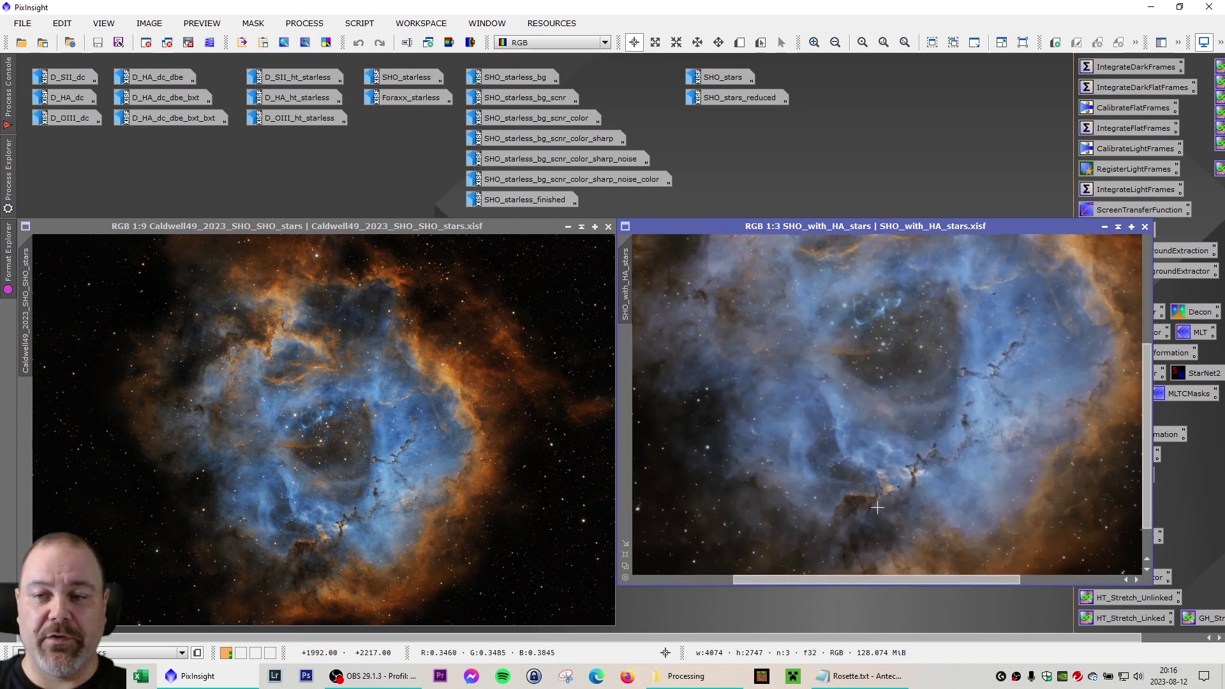
scroll(305, 531, "up", 6)
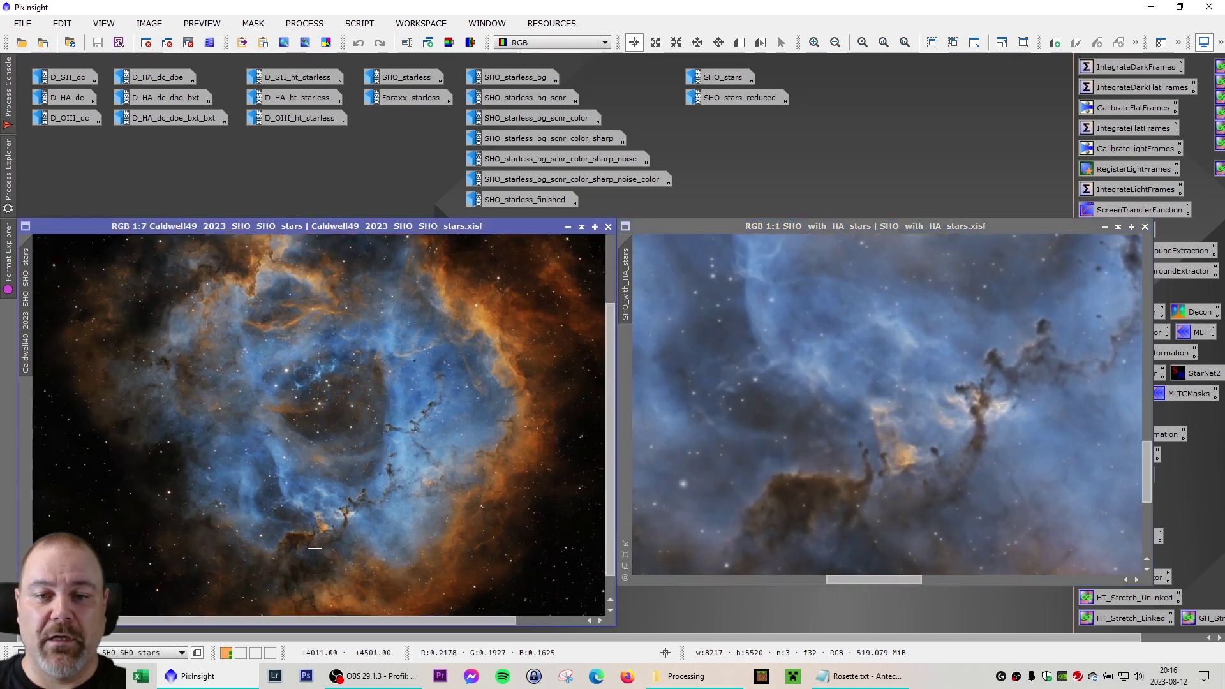
scroll(367, 544, "up", 1)
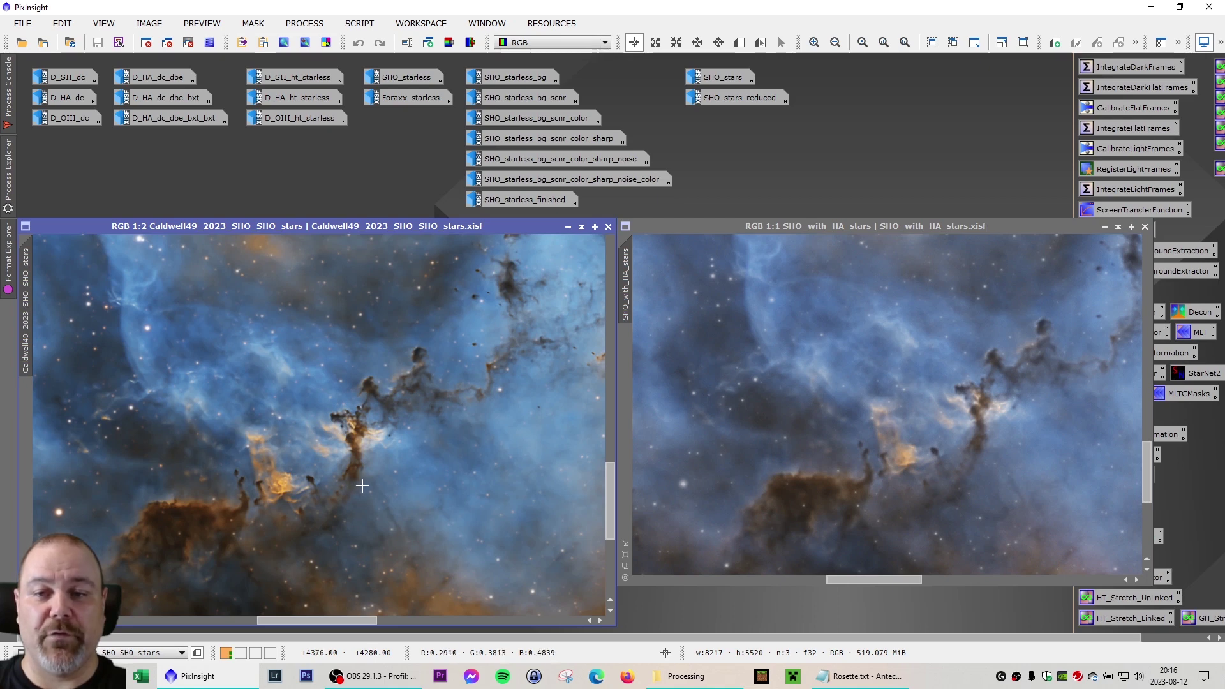
scroll(362, 485, "down", 5)
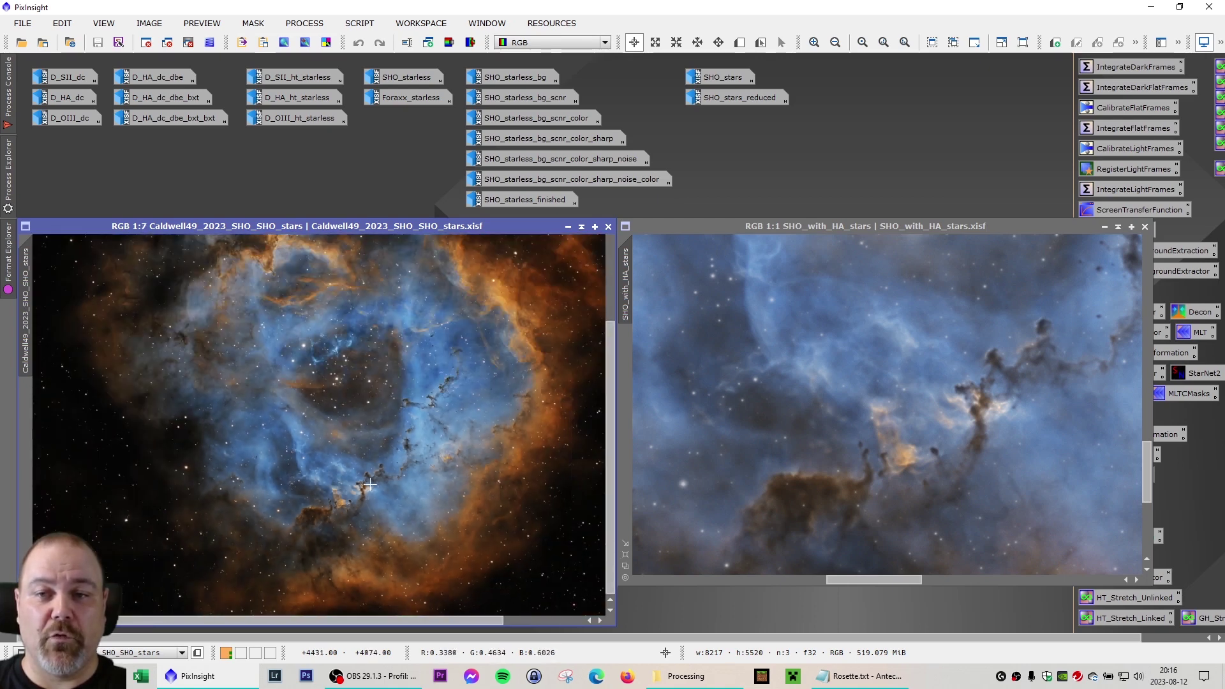
scroll(370, 485, "down", 2)
scroll(854, 480, "down", 1)
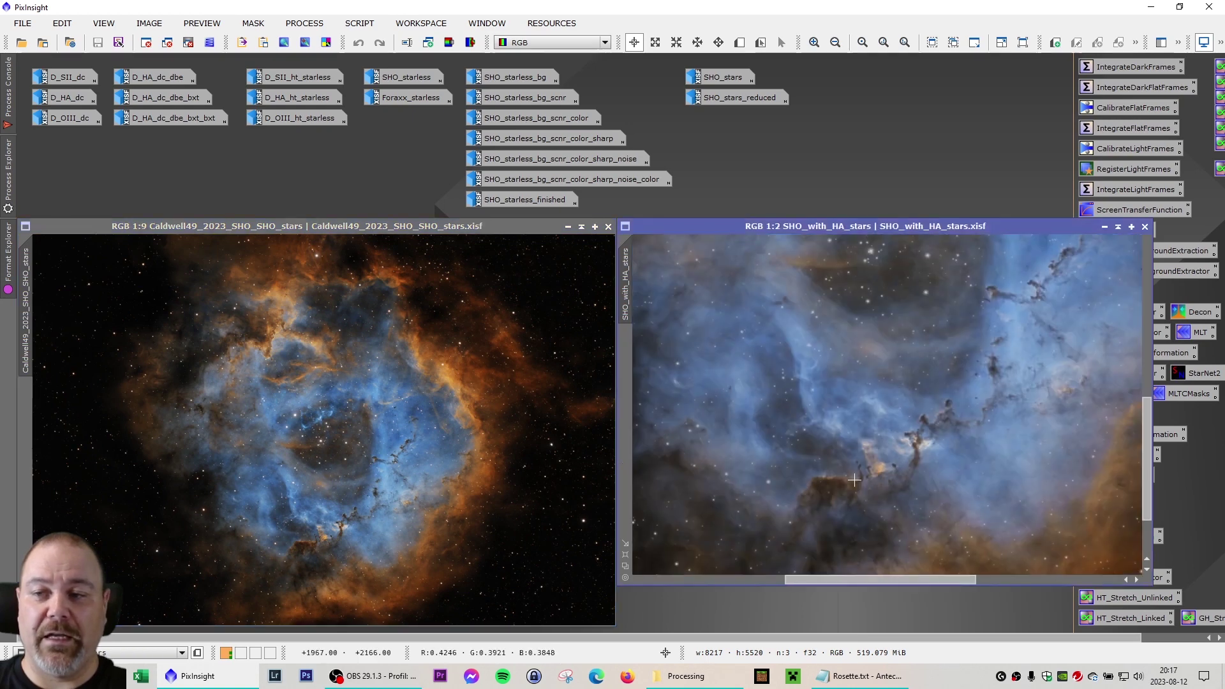
scroll(854, 479, "down", 3)
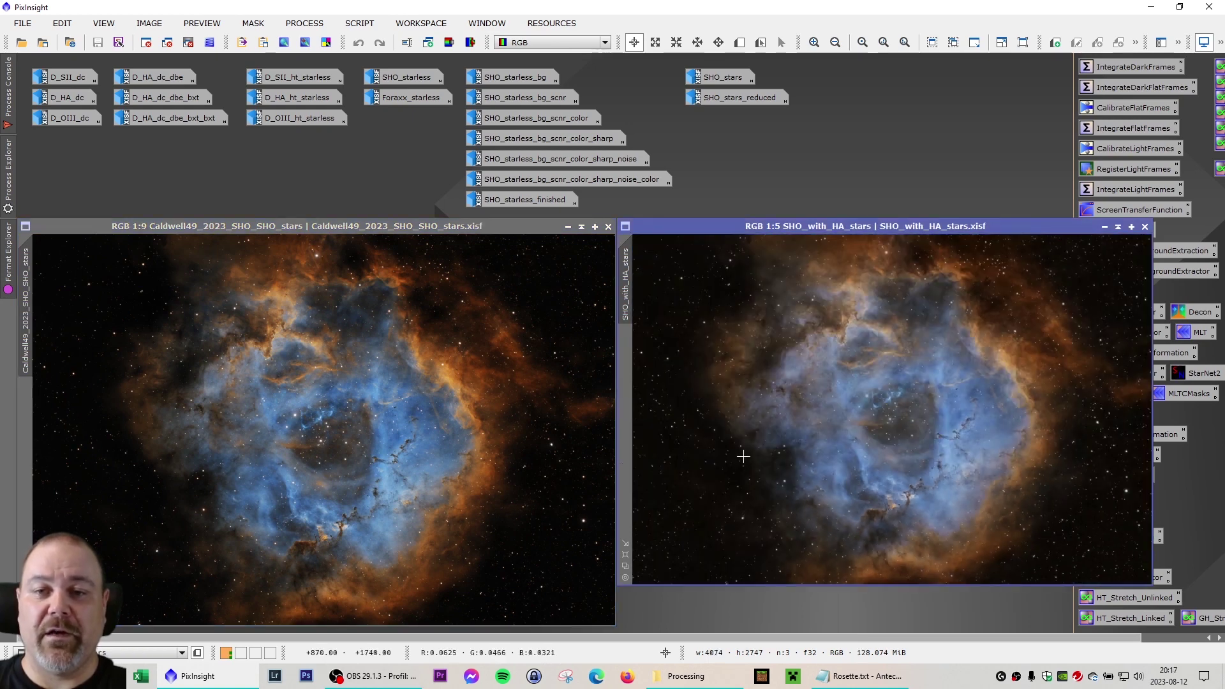